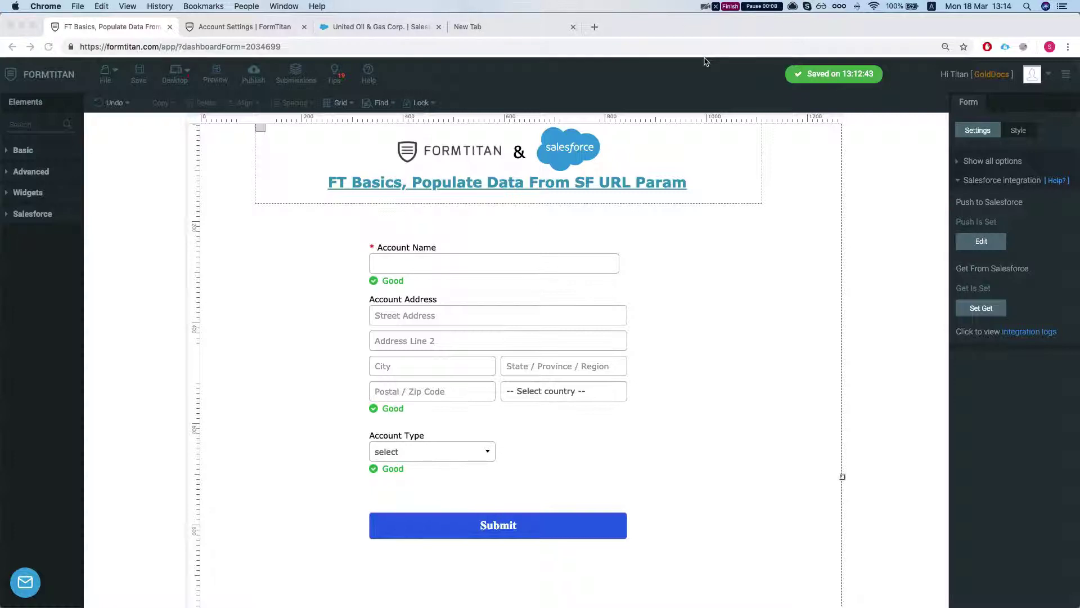
Step: Search elements for 'hi' and place a Hidden field above Account Name
{"action": "scroll", "coordinate": [608, 188], "scroll_direction": "down", "scroll_amount": 2}
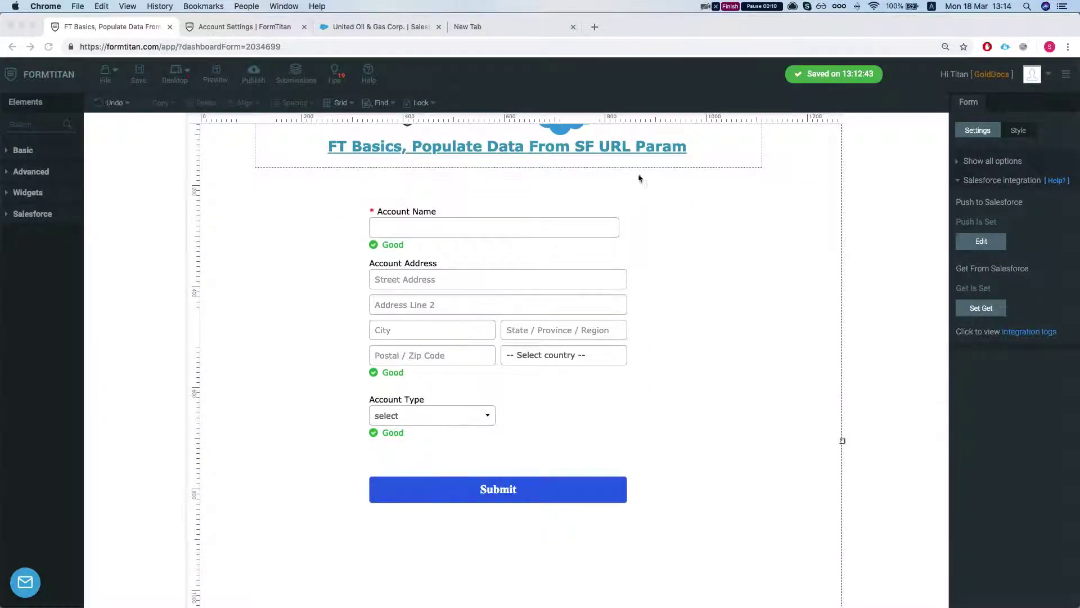
{"action": "scroll", "coordinate": [207, 186], "scroll_direction": "up", "scroll_amount": 2}
{"action": "left_click", "coordinate": [31, 125]}
{"action": "type", "text": "hi"}
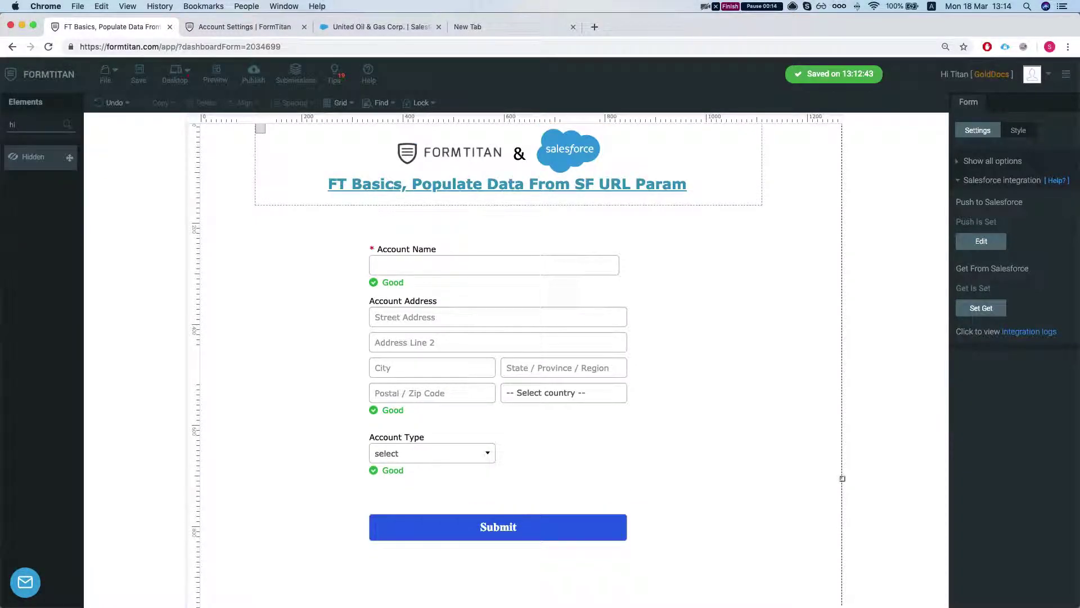
{"action": "left_click_drag", "start_coordinate": [32, 157], "coordinate": [249, 234]}
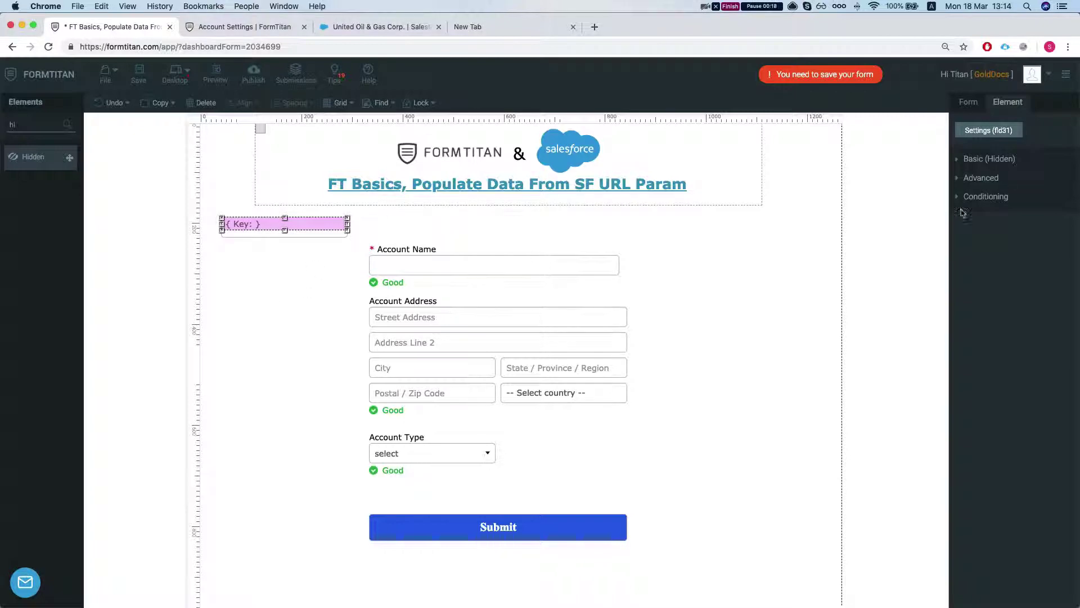
Step: Name the hidden field AccId in its Basic settings, then deselect it
{"action": "left_click", "coordinate": [989, 159]}
{"action": "left_click", "coordinate": [989, 199]}
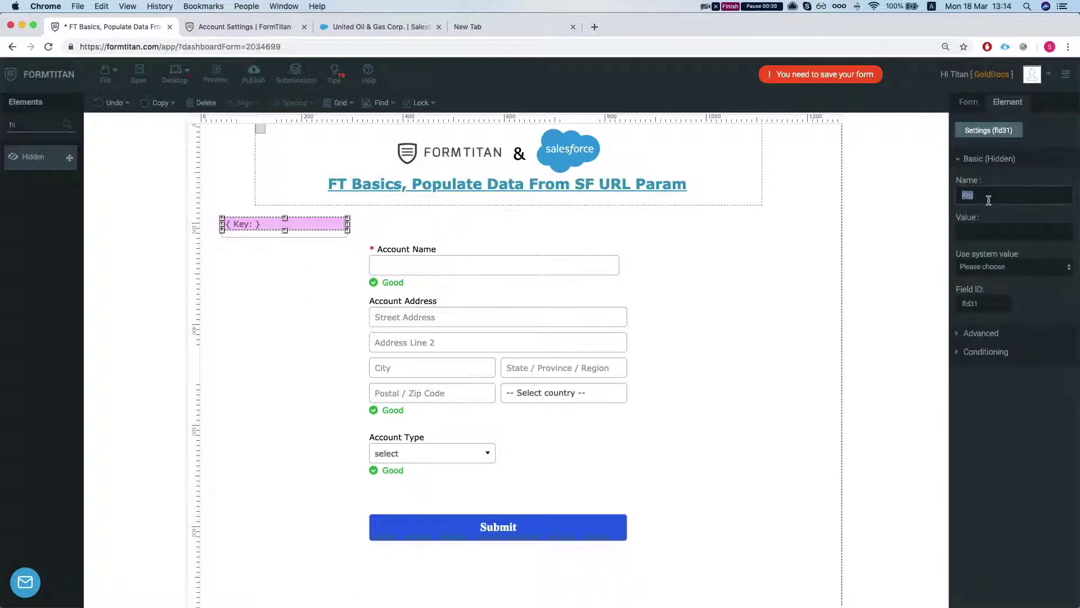
{"action": "type", "text": "AccID"}
{"action": "key", "text": "BackSpace"}
{"action": "type", "text": "d"}
{"action": "left_click", "coordinate": [758, 298]}
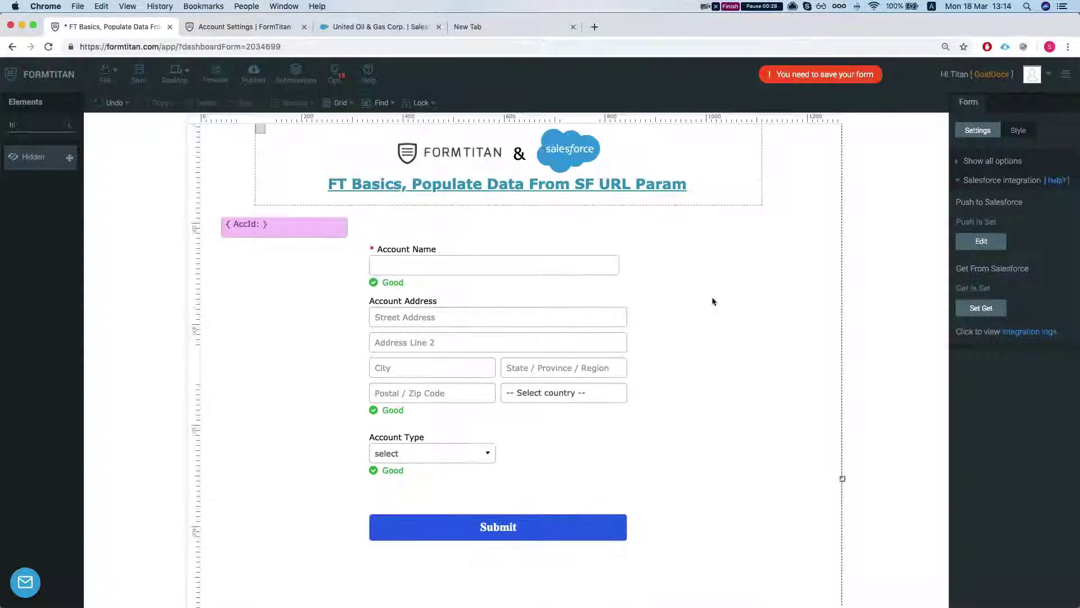
{"action": "scroll", "coordinate": [714, 301], "scroll_direction": "down", "scroll_amount": 1}
Step: Add a Get From Salesforce mapping on the Account object and expand its Condition settings
{"action": "scroll", "coordinate": [712, 301], "scroll_direction": "down", "scroll_amount": 1}
{"action": "left_click", "coordinate": [981, 308]}
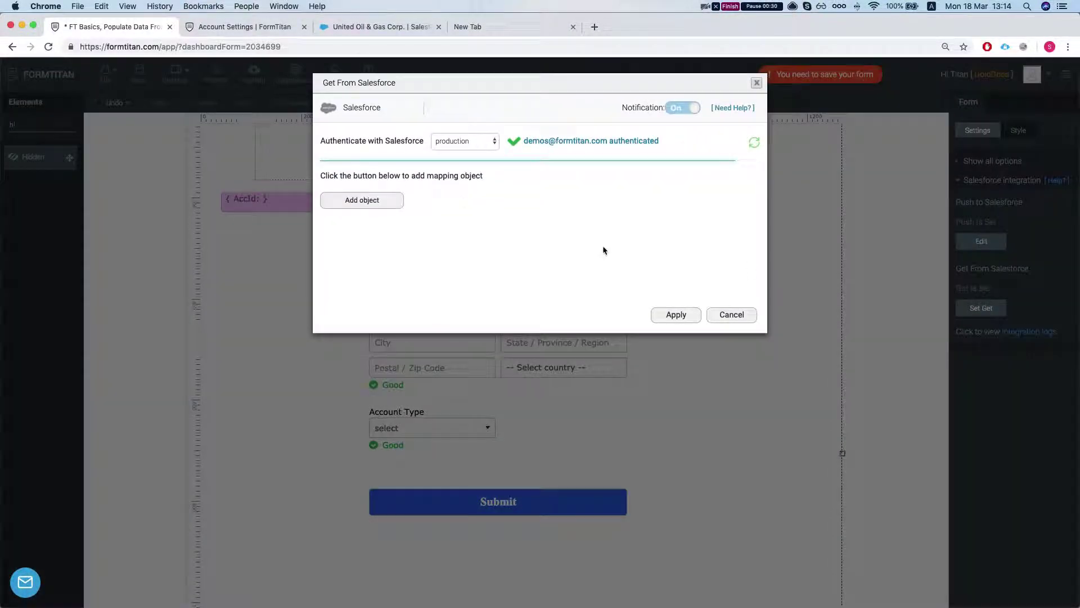
{"action": "left_click", "coordinate": [376, 205]}
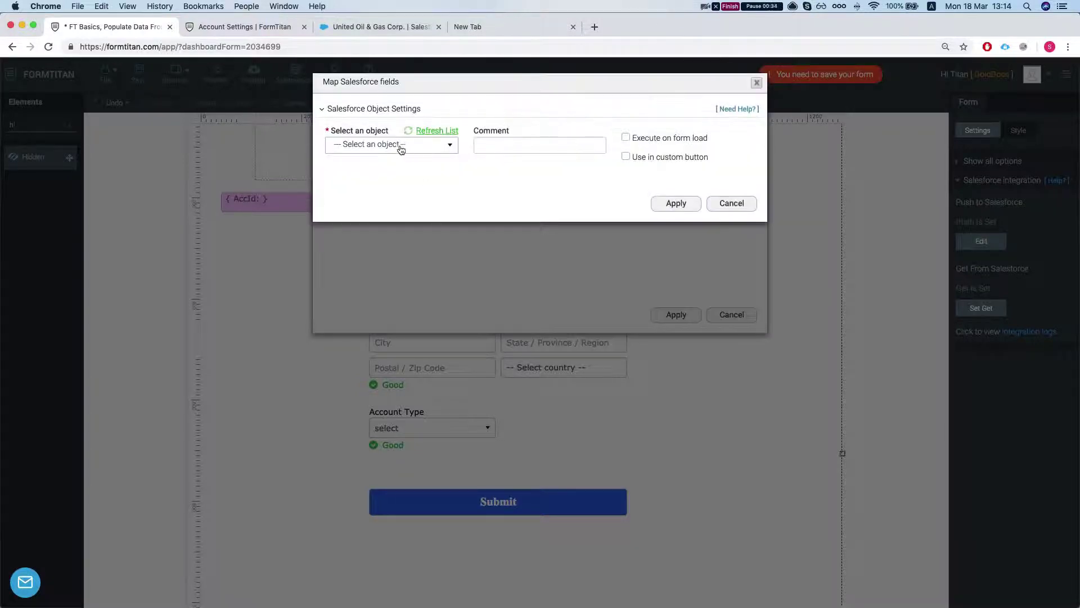
{"action": "left_click", "coordinate": [393, 144]}
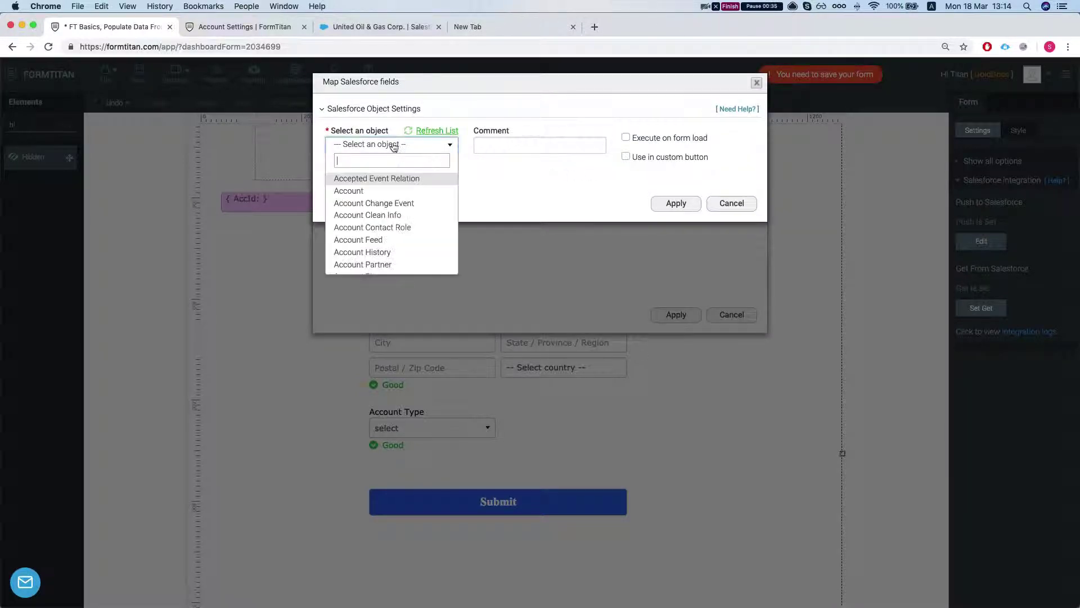
{"action": "type", "text": "acc"}
{"action": "left_click", "coordinate": [363, 191]}
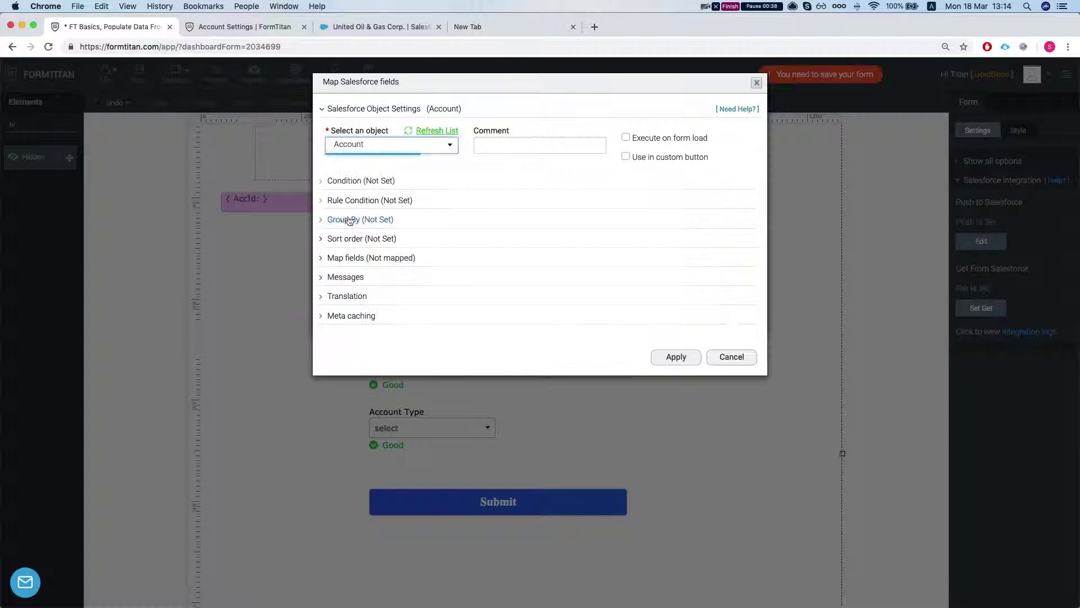
{"action": "left_click", "coordinate": [362, 181]}
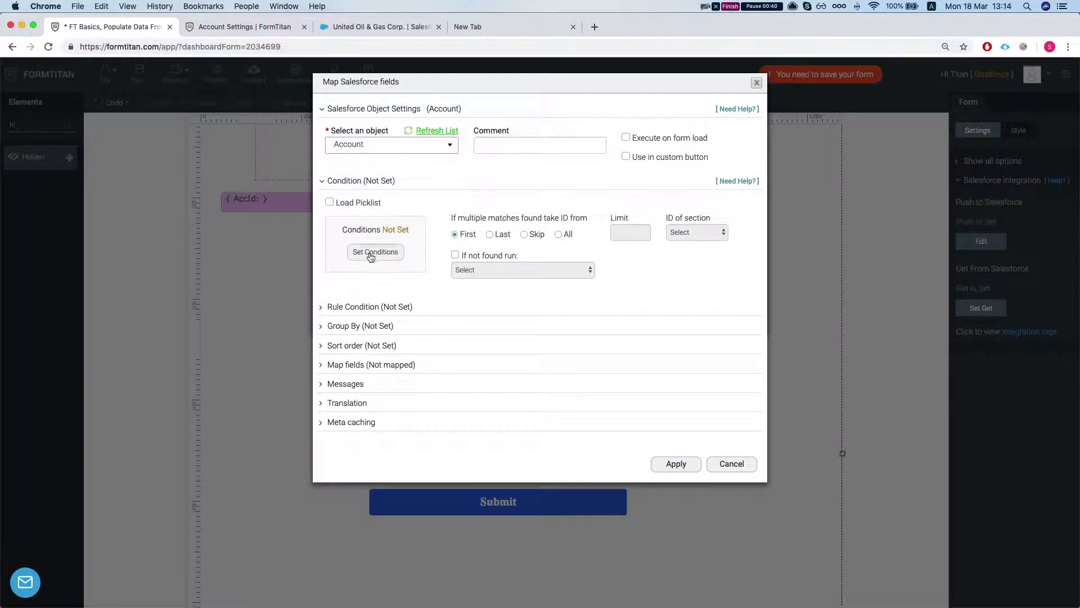
Step: Set the lookup condition to Account ID Equals the AccId form field and apply it
{"action": "left_click", "coordinate": [377, 252]}
{"action": "left_click", "coordinate": [396, 113]}
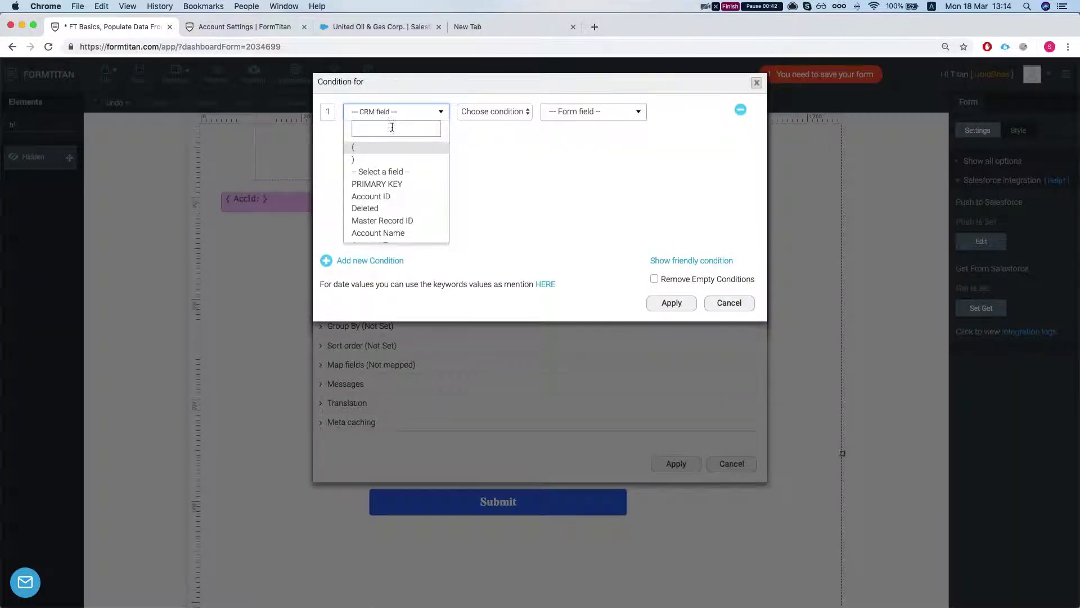
{"action": "type", "text": "a"}
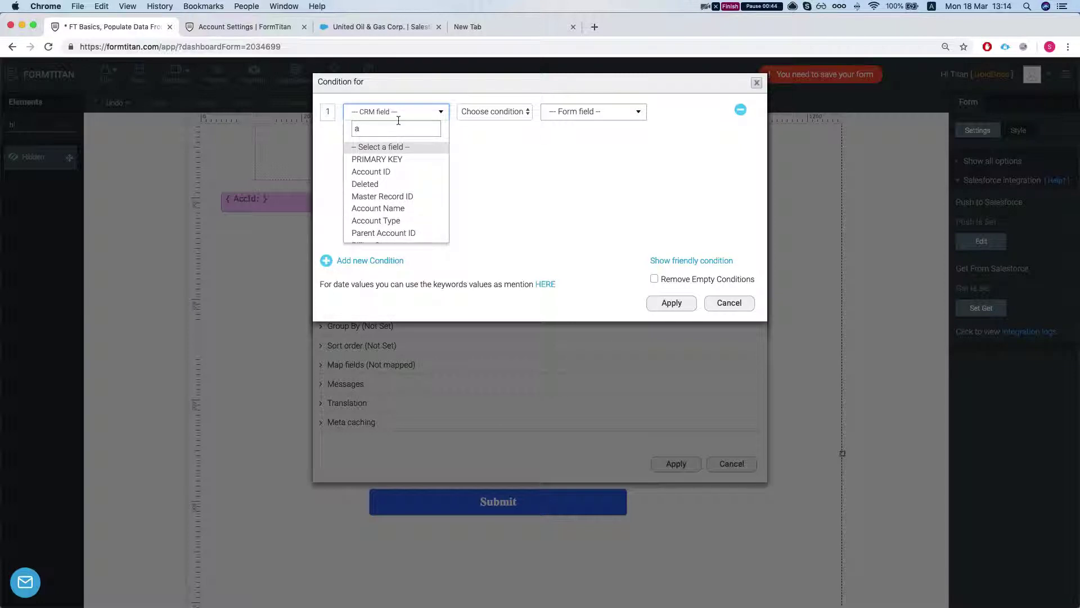
{"action": "type", "text": "c"}
{"action": "key", "text": "Return"}
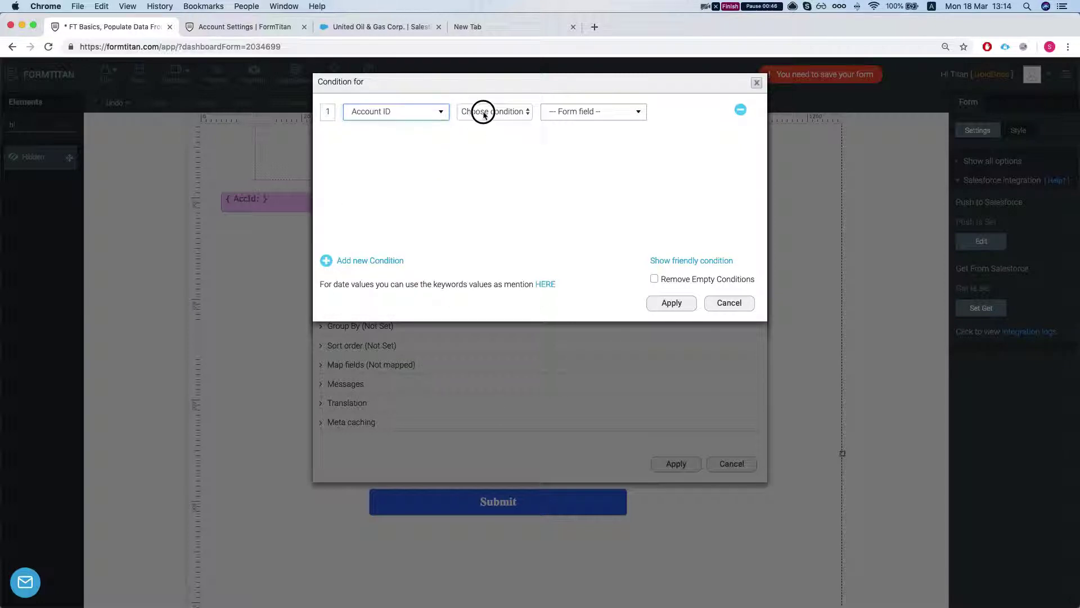
{"action": "left_click", "coordinate": [484, 114]}
{"action": "left_click", "coordinate": [483, 124]}
{"action": "left_click", "coordinate": [590, 116]}
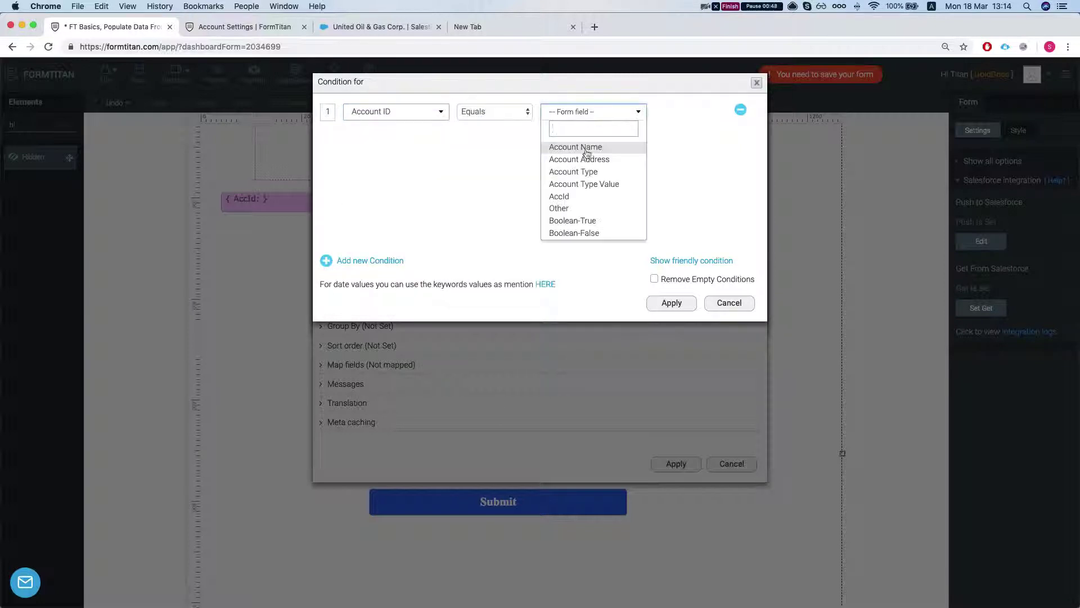
{"action": "left_click", "coordinate": [559, 197]}
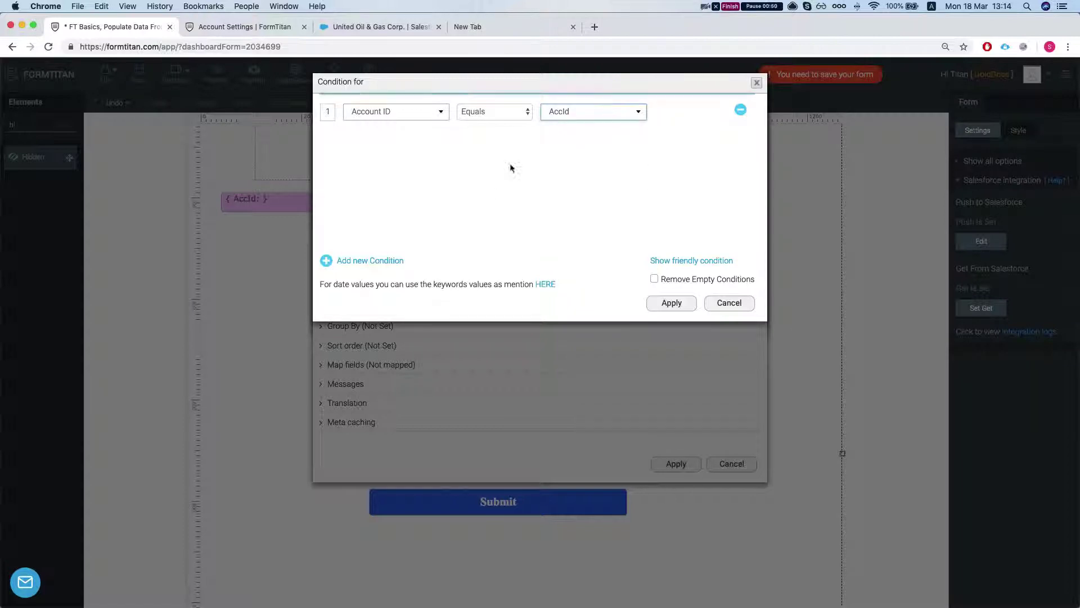
{"action": "left_click", "coordinate": [687, 307]}
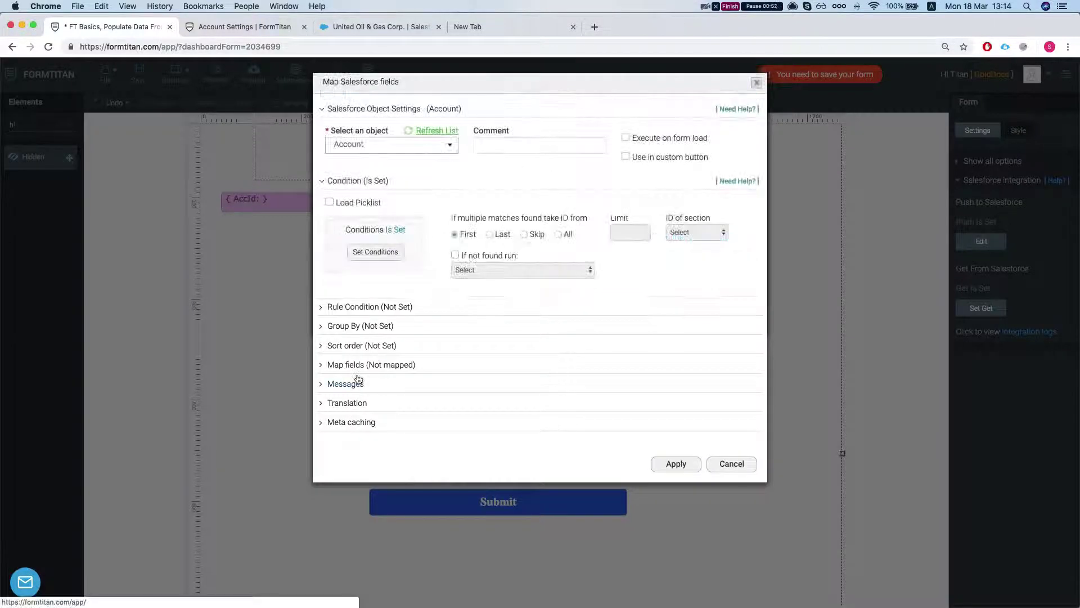
Step: Filter the mapping rows by 'acco' and map the form's Account Name to Salesforce Account Name
{"action": "left_click", "coordinate": [357, 366]}
{"action": "left_click", "coordinate": [373, 415]}
{"action": "left_click", "coordinate": [279, 126]}
{"action": "type", "text": "account"}
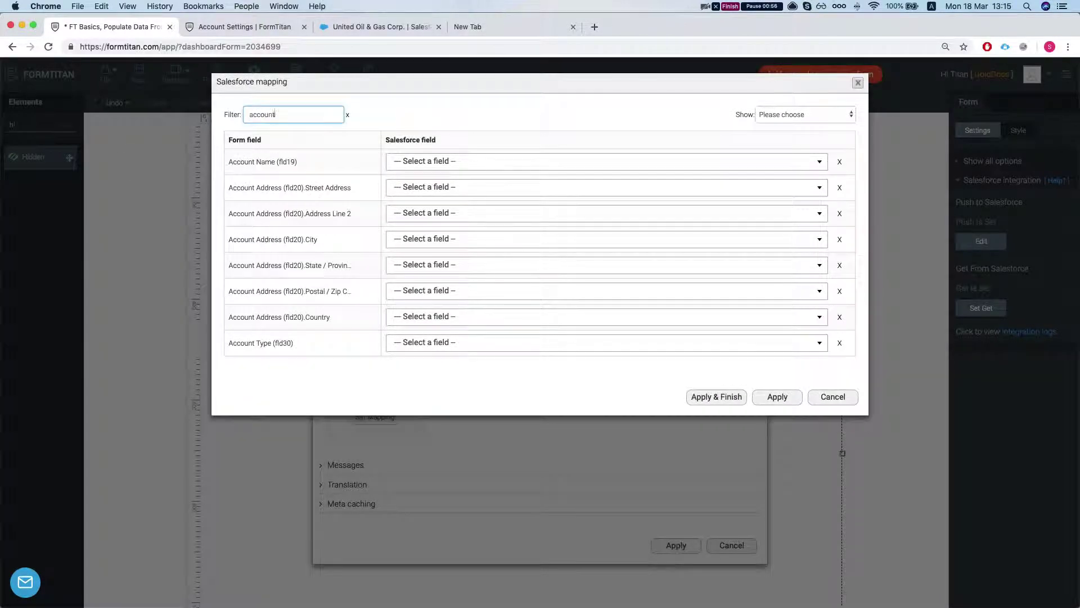
{"action": "left_click", "coordinate": [402, 161]}
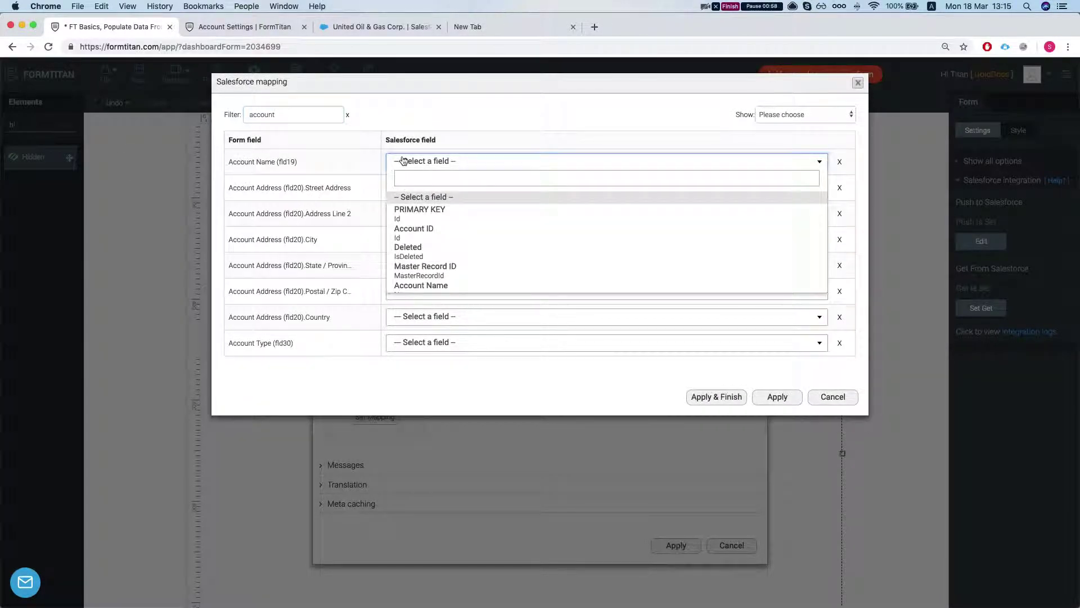
{"action": "type", "text": "name"}
{"action": "key", "text": "Return"}
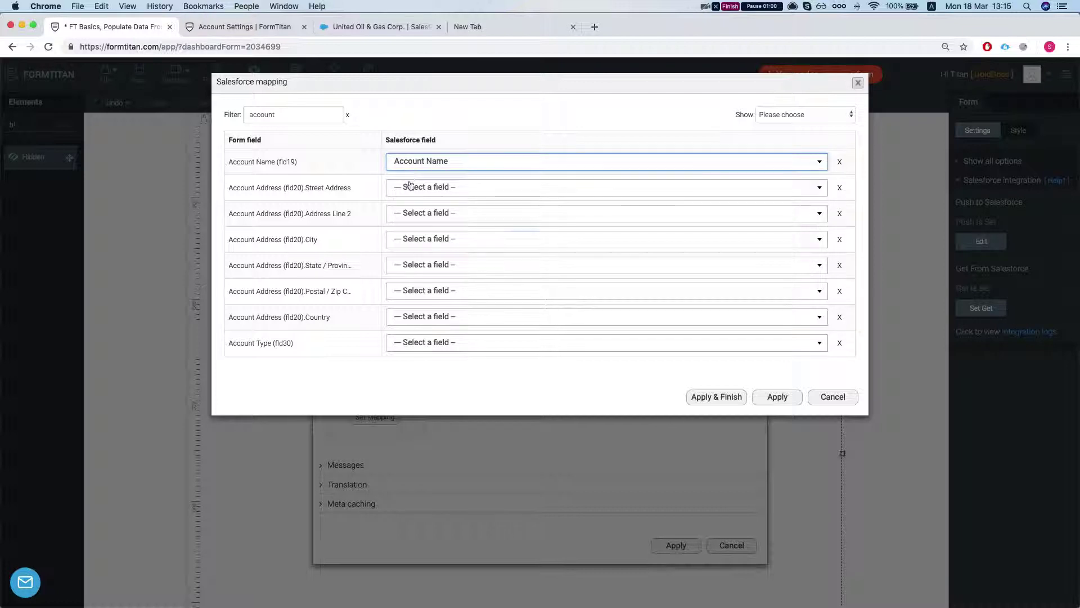
Step: Map Street Address, City and State/Province to Billing fields, leaving Address Line 2 unmapped
{"action": "left_click", "coordinate": [415, 187]}
{"action": "type", "text": "bi"}
{"action": "key", "text": "Return"}
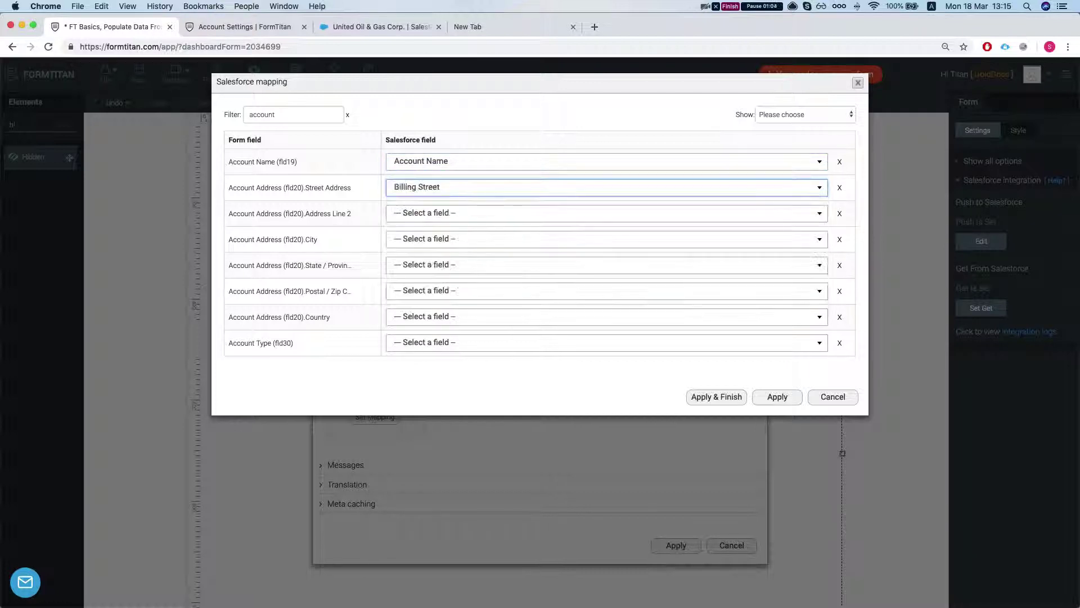
{"action": "left_click", "coordinate": [436, 213]}
{"action": "left_click", "coordinate": [436, 213]}
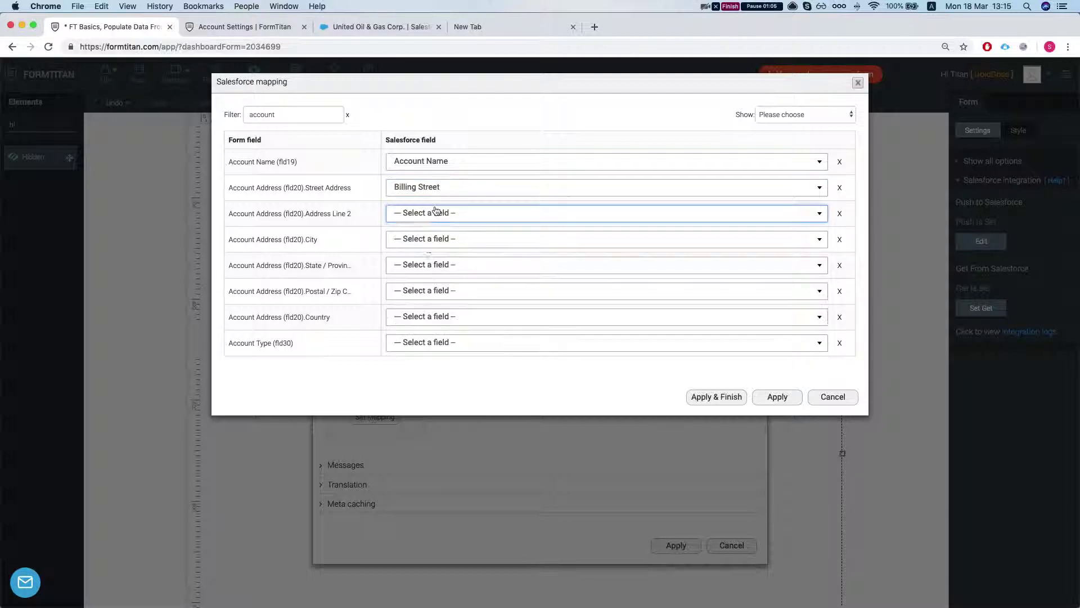
{"action": "left_click", "coordinate": [428, 241]}
{"action": "type", "text": "city"}
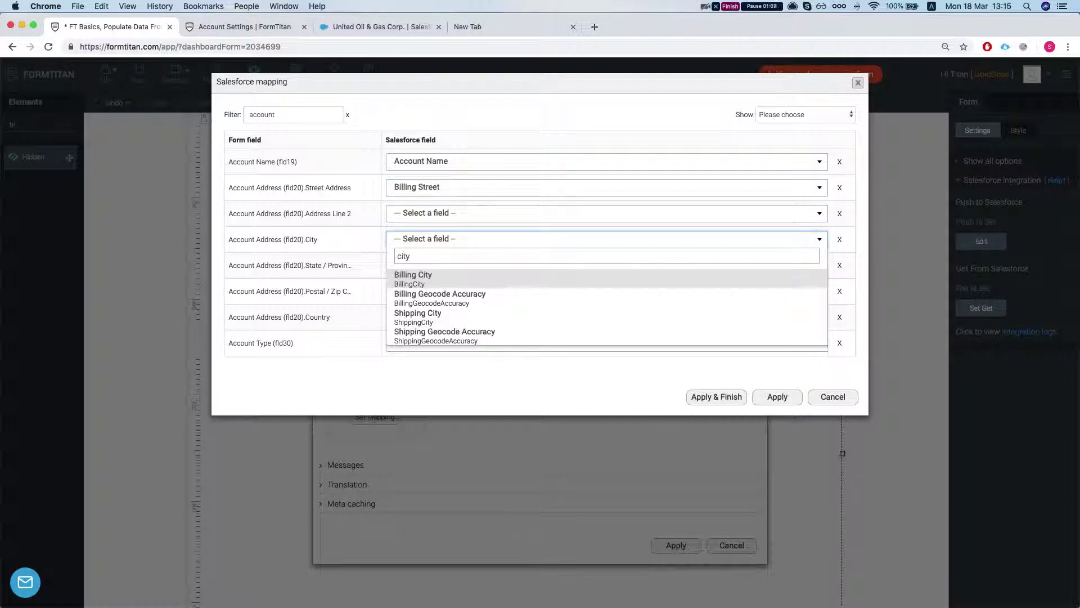
{"action": "key", "text": "Return"}
{"action": "left_click", "coordinate": [446, 272]}
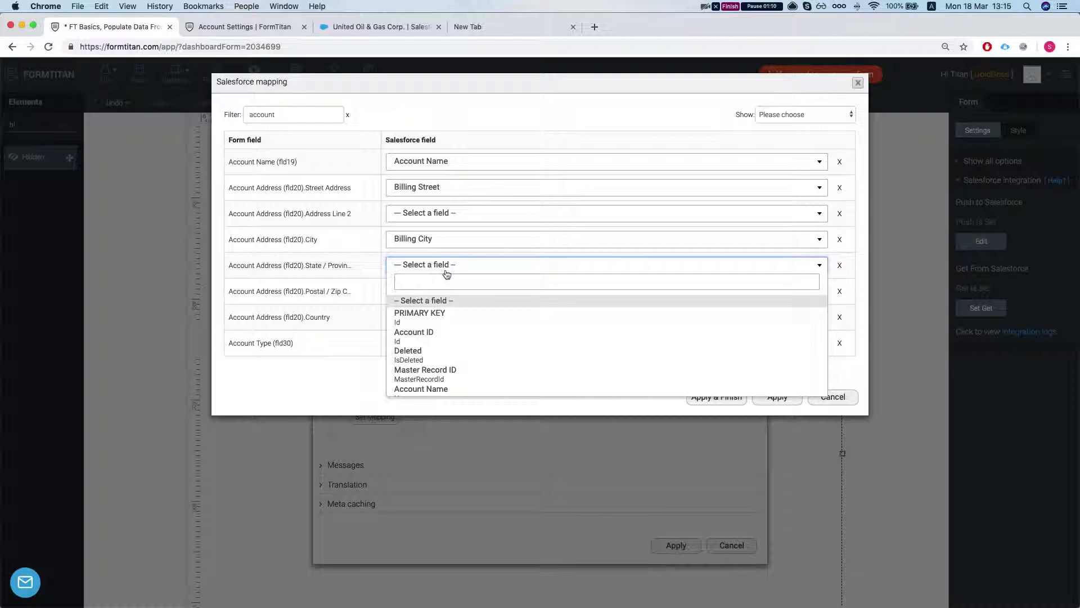
{"action": "type", "text": "stat"}
{"action": "left_click", "coordinate": [432, 299]}
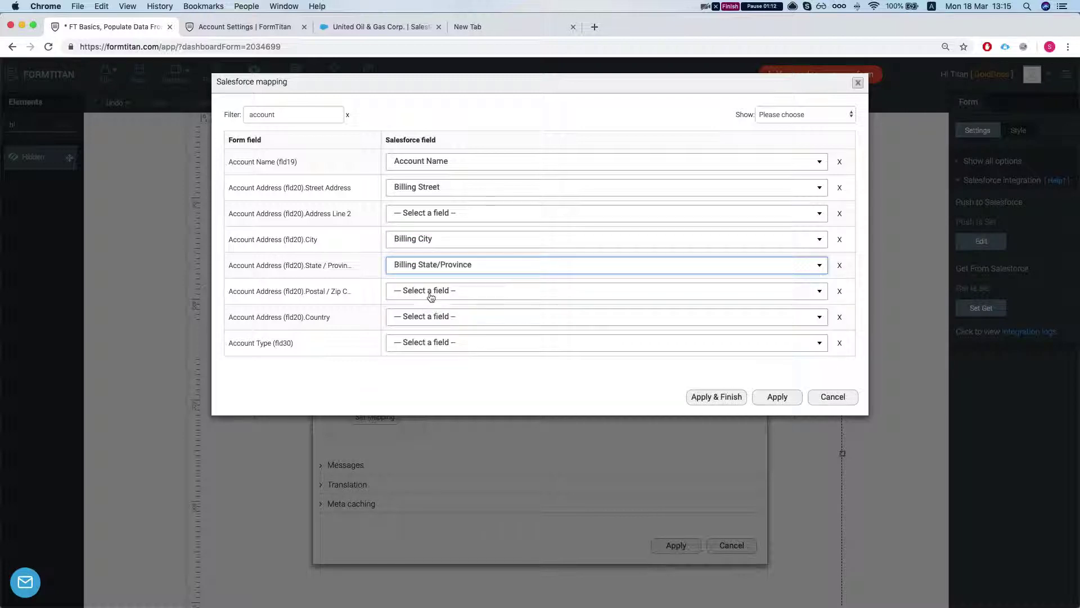
Step: Map Postal/Zip Code, Country and Account Type to Billing Zip, Billing Country and Account Type, then finish
{"action": "left_click", "coordinate": [430, 292]}
{"action": "type", "text": "posta"}
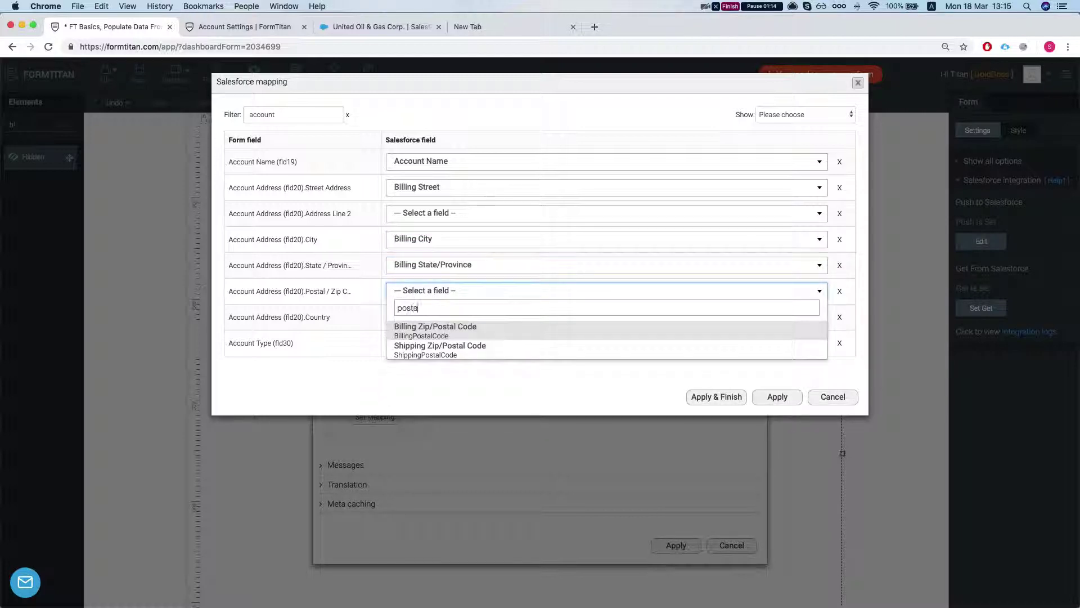
{"action": "key", "text": "Return"}
{"action": "left_click", "coordinate": [436, 316]}
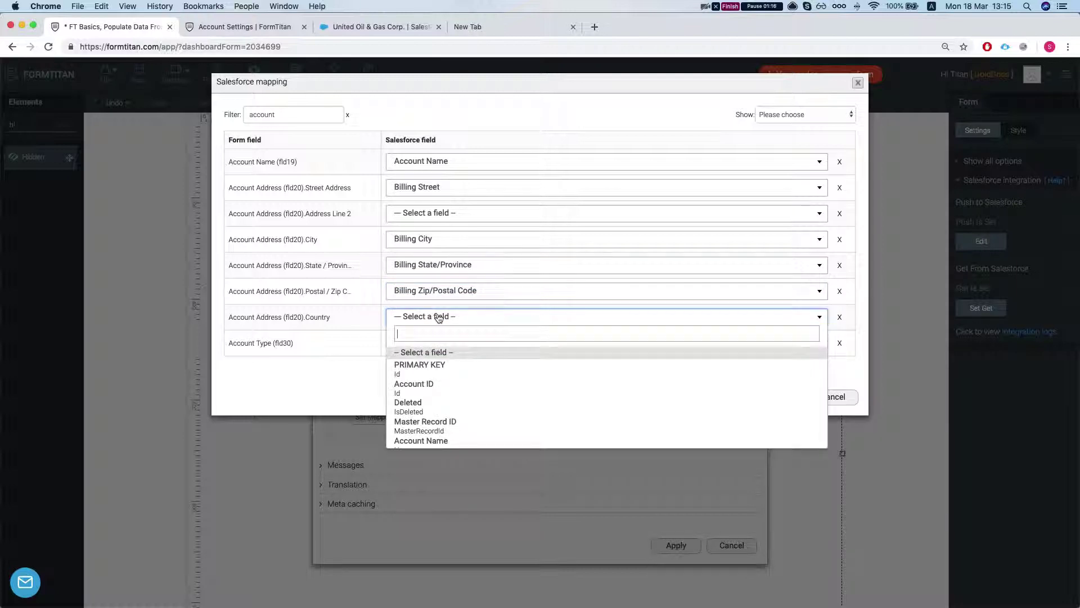
{"action": "type", "text": "cou"}
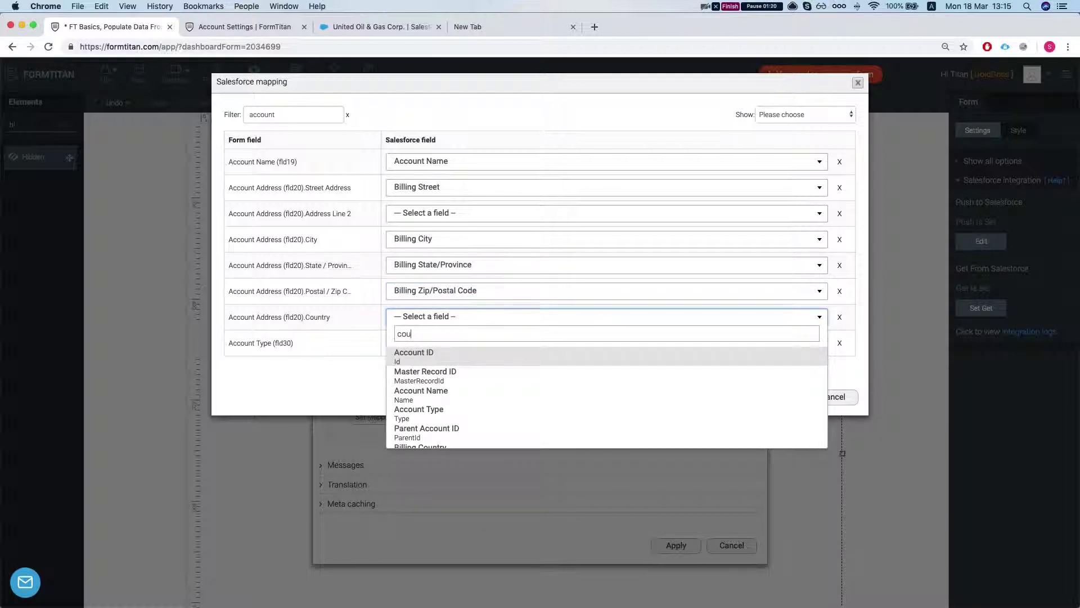
{"action": "key", "text": "BackSpace"}
{"action": "key", "text": "BackSpace"}
{"action": "key", "text": "BackSpace"}
{"action": "type", "text": "country"}
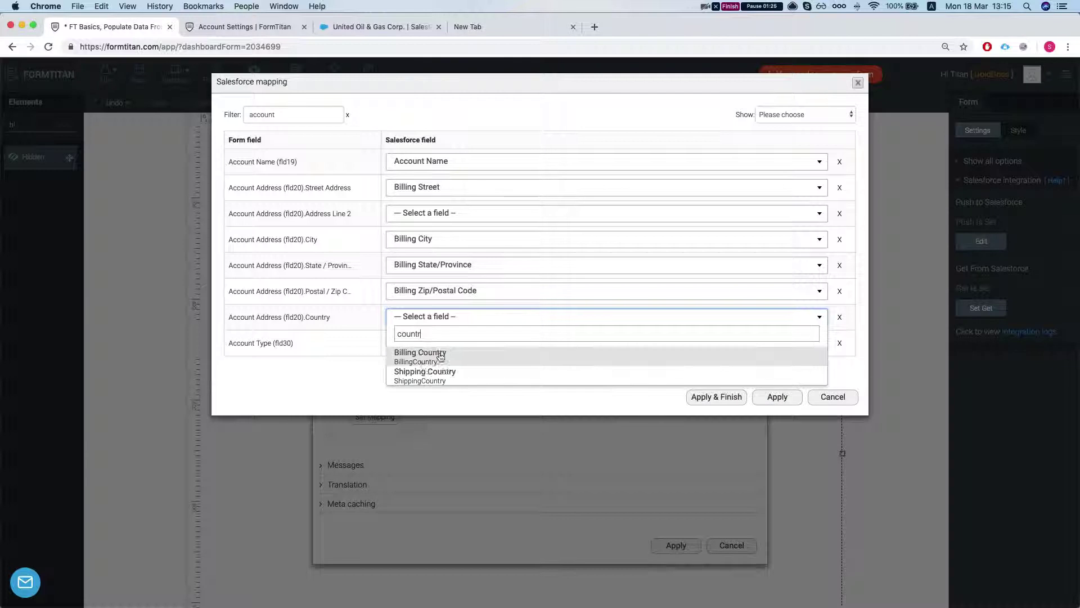
{"action": "key", "text": "Return"}
{"action": "left_click", "coordinate": [436, 349]}
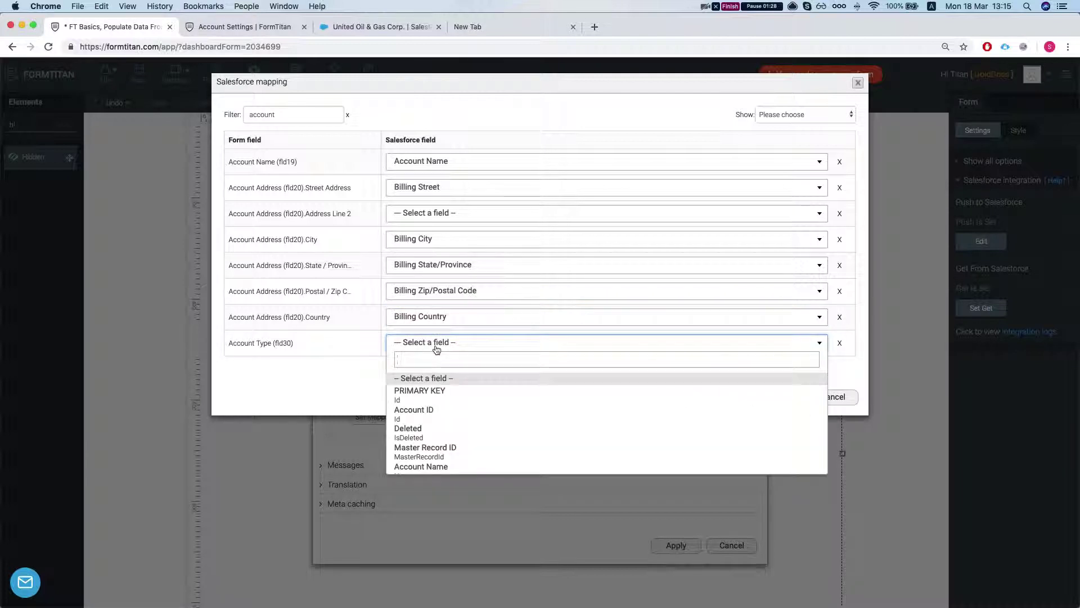
{"action": "type", "text": "type"}
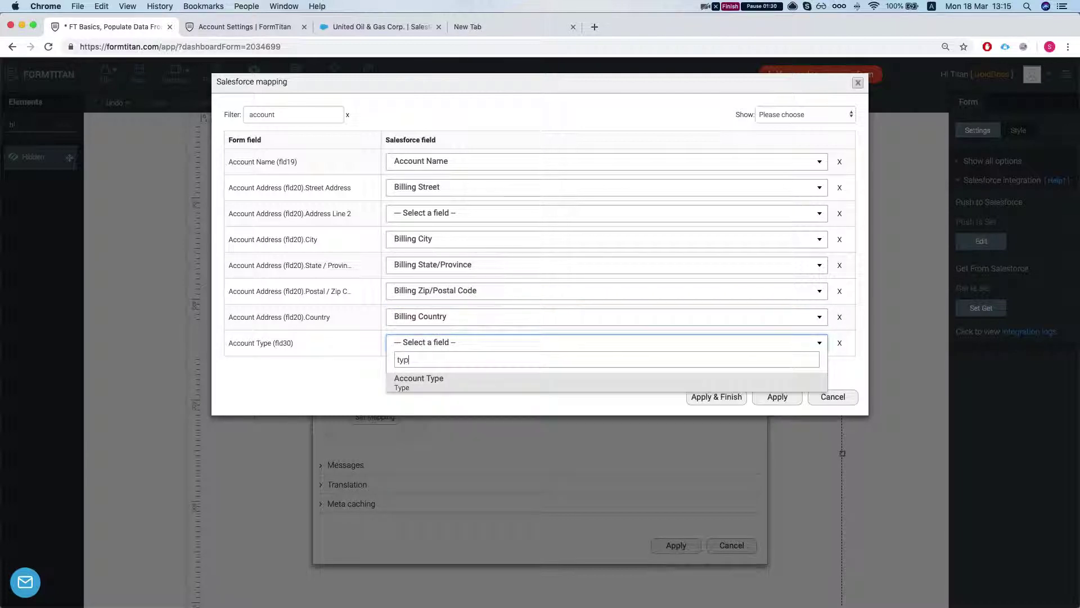
{"action": "key", "text": "Return"}
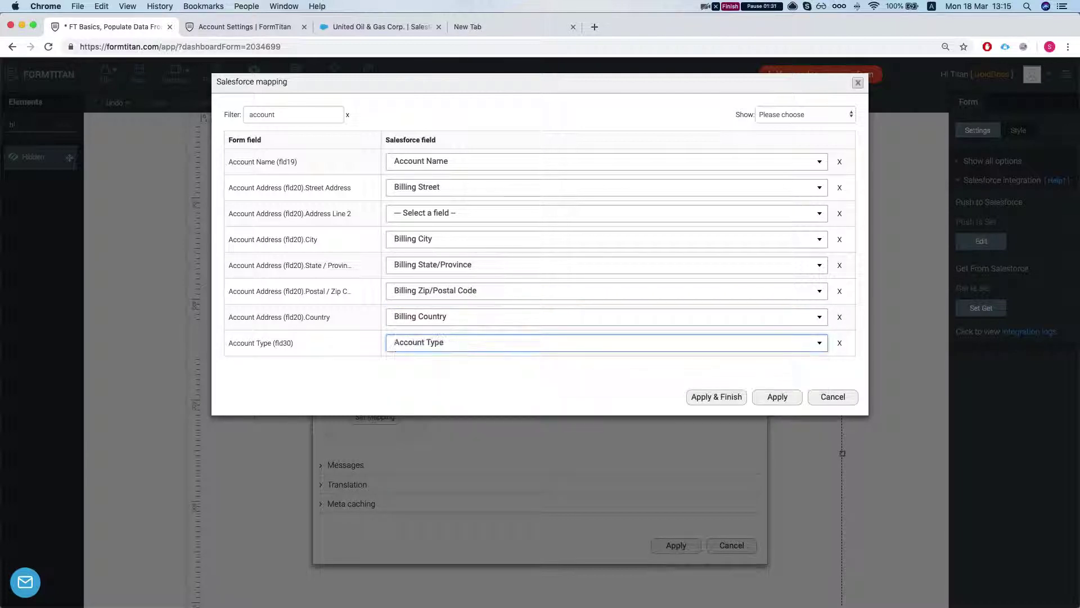
{"action": "left_click", "coordinate": [727, 397]}
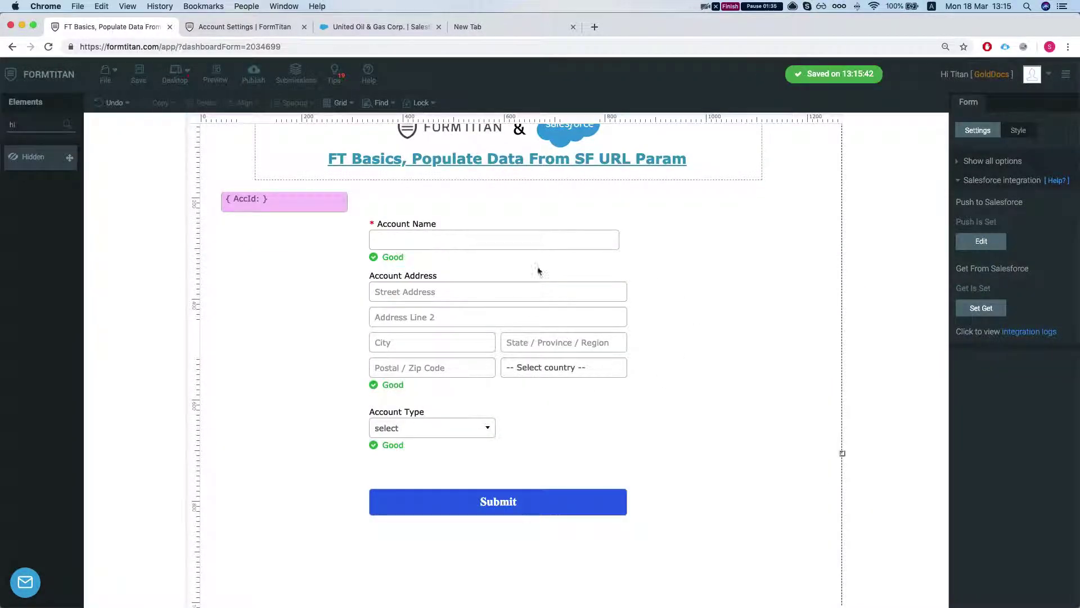
{"action": "left_click", "coordinate": [290, 207]}
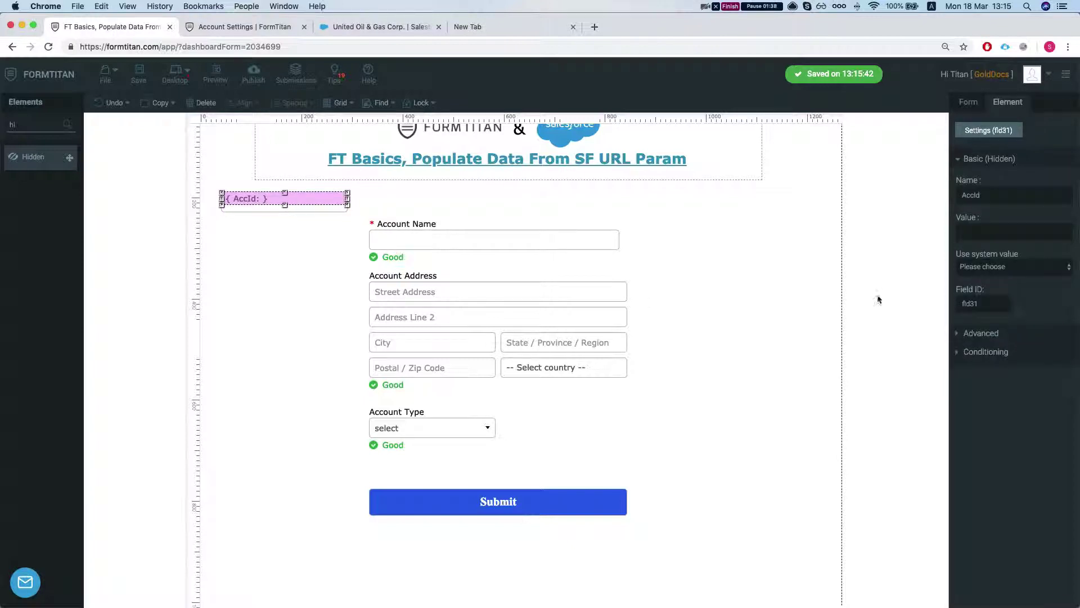
{"action": "double_click", "coordinate": [981, 304]}
{"action": "left_click", "coordinate": [726, 279]}
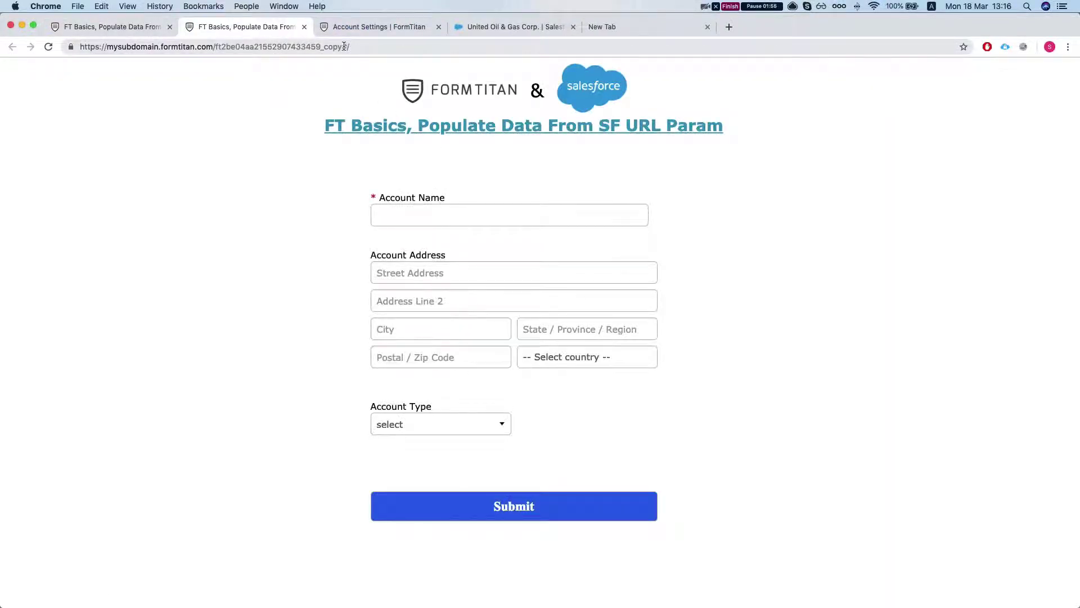
Step: Replace the trailing #/ in the published form's URL with ?fld31= and go to Account Settings
{"action": "left_click_drag", "start_coordinate": [343, 47], "coordinate": [386, 48]}
{"action": "key", "text": "BackSpace"}
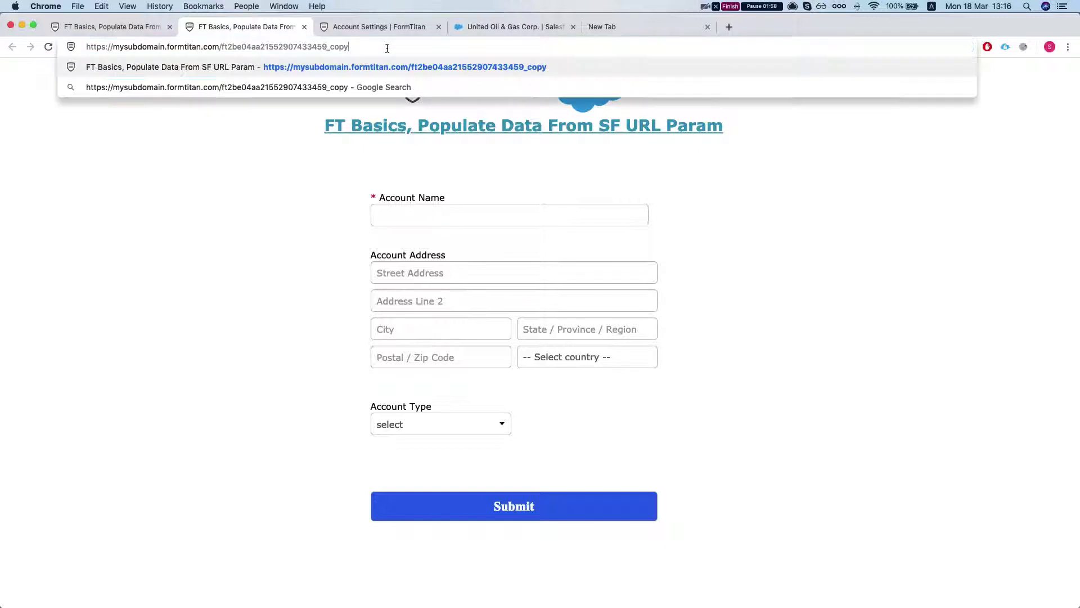
{"action": "type", "text": "?"}
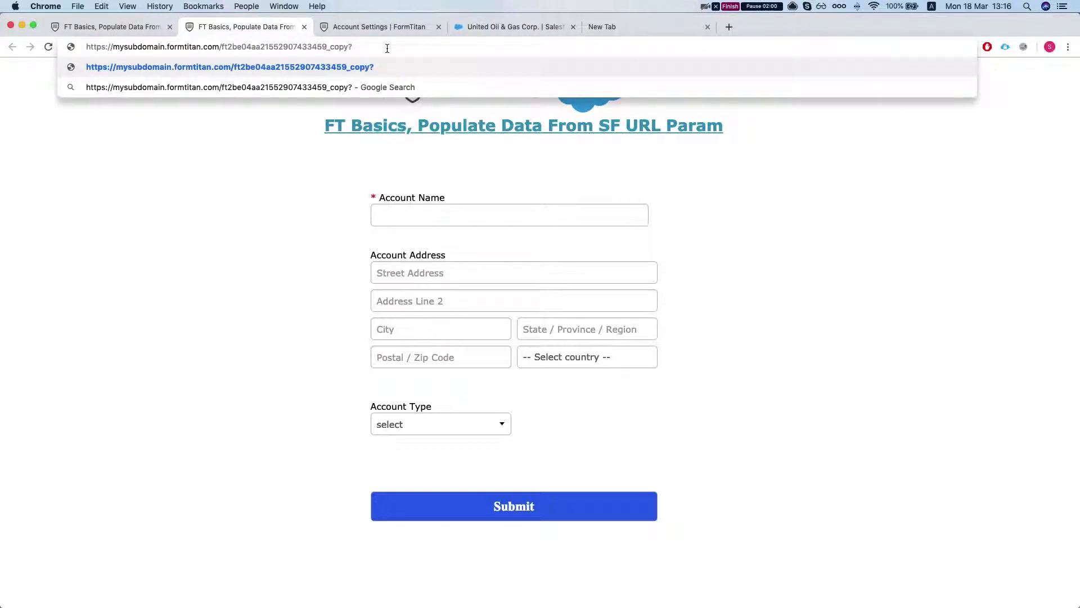
{"action": "type", "text": "fld31"}
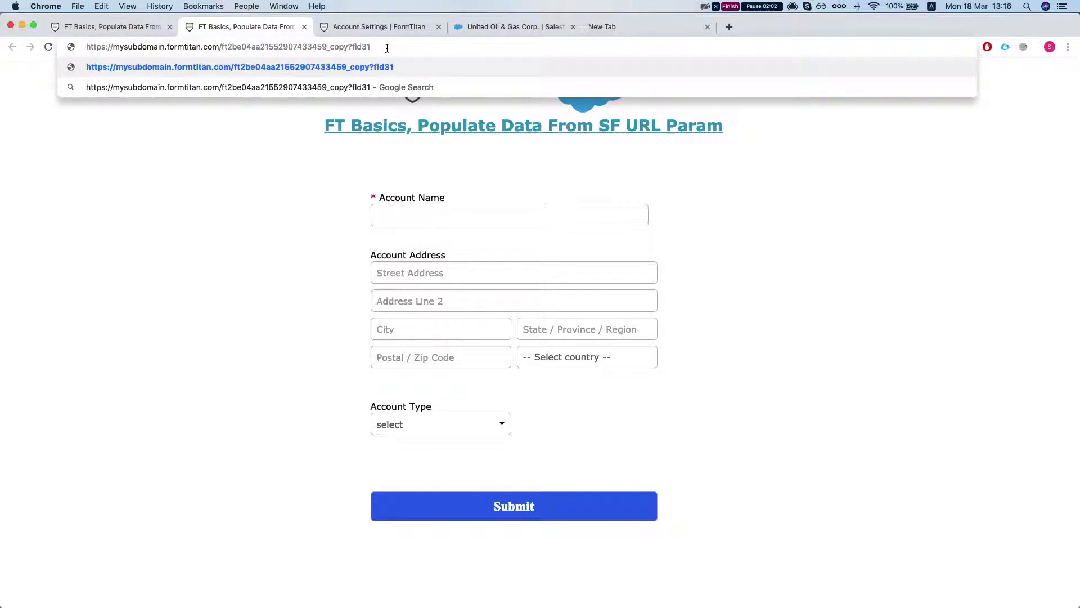
{"action": "type", "text": "="}
{"action": "left_click", "coordinate": [356, 28]}
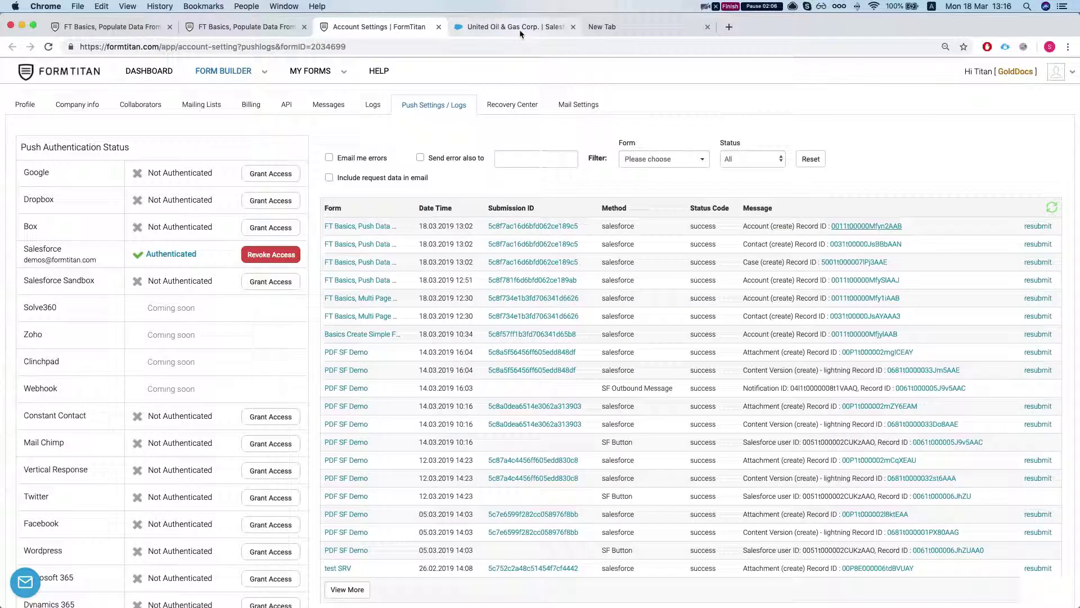
Step: Show the United Oil & Gas Corp. account's Details, with its record ID selected in the URL
{"action": "left_click", "coordinate": [516, 26]}
{"action": "double_click", "coordinate": [336, 46]}
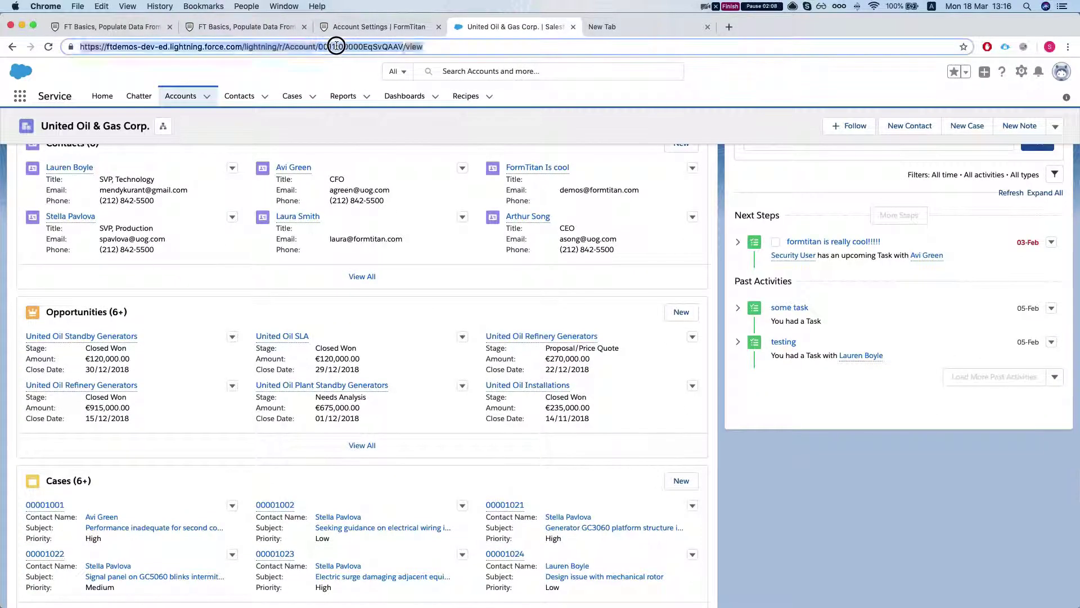
{"action": "scroll", "coordinate": [228, 197], "scroll_direction": "down", "scroll_amount": 3}
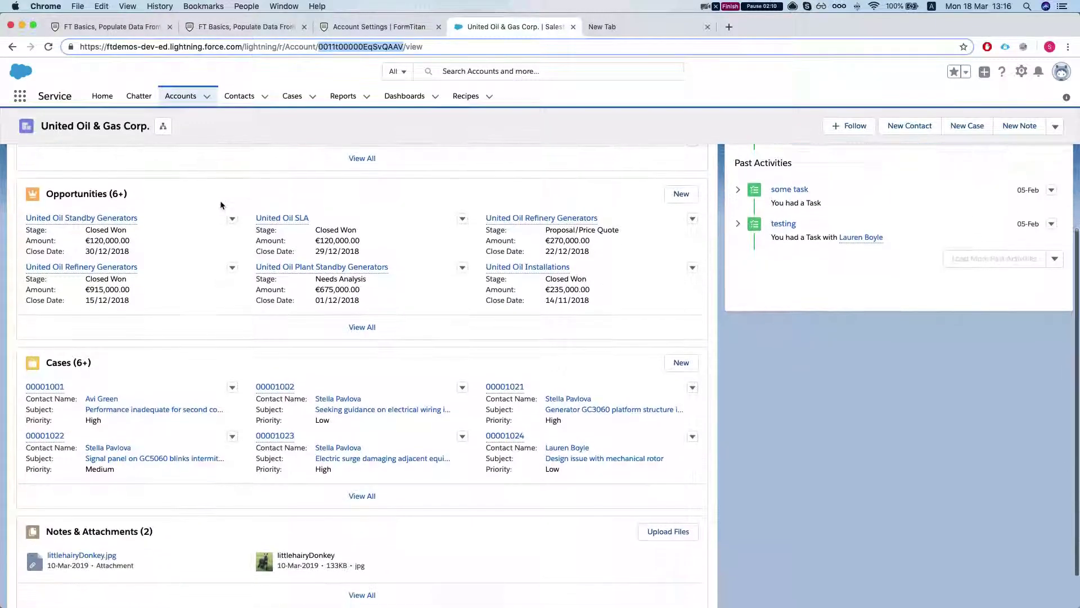
{"action": "scroll", "coordinate": [85, 195], "scroll_direction": "up", "scroll_amount": 6}
{"action": "left_click", "coordinate": [105, 223]}
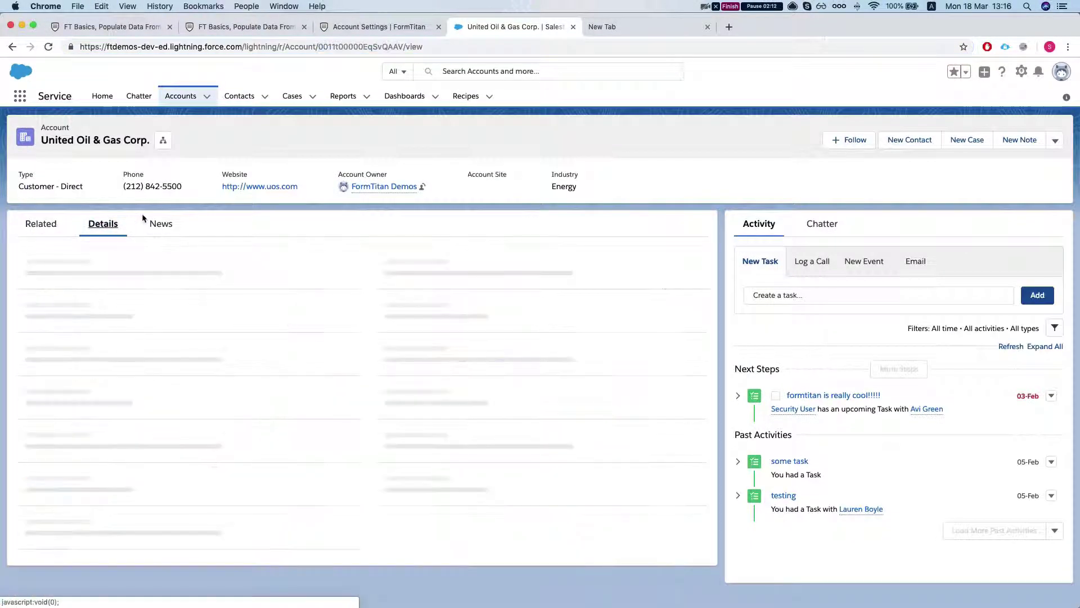
{"action": "scroll", "coordinate": [161, 269], "scroll_direction": "down", "scroll_amount": 3}
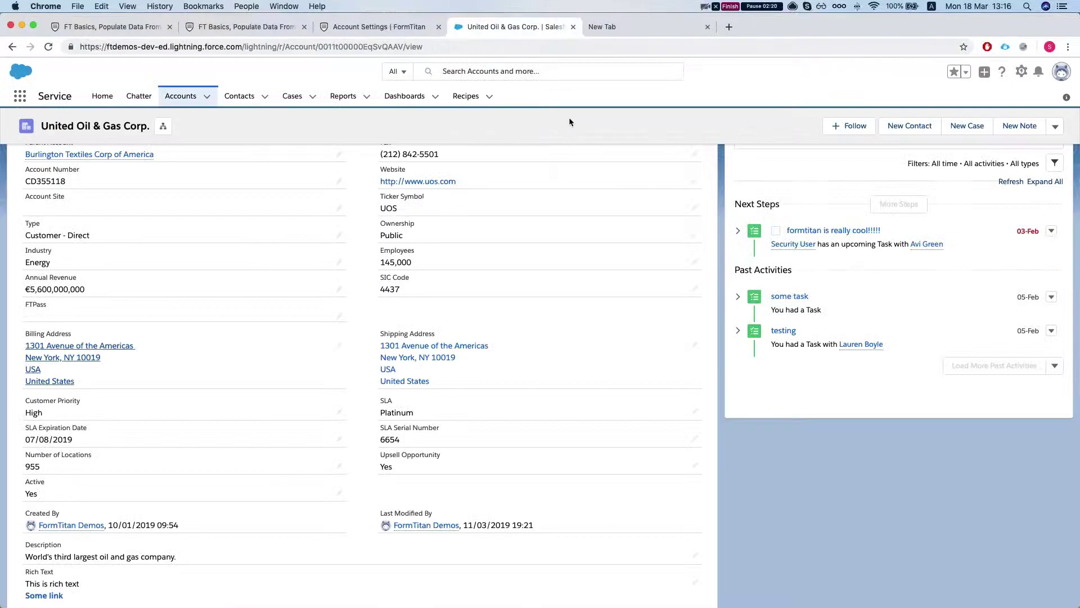
Step: Edit the billing address: drop the extra street line, set city New York, state NY, zip 112225
{"action": "left_click", "coordinate": [341, 343]}
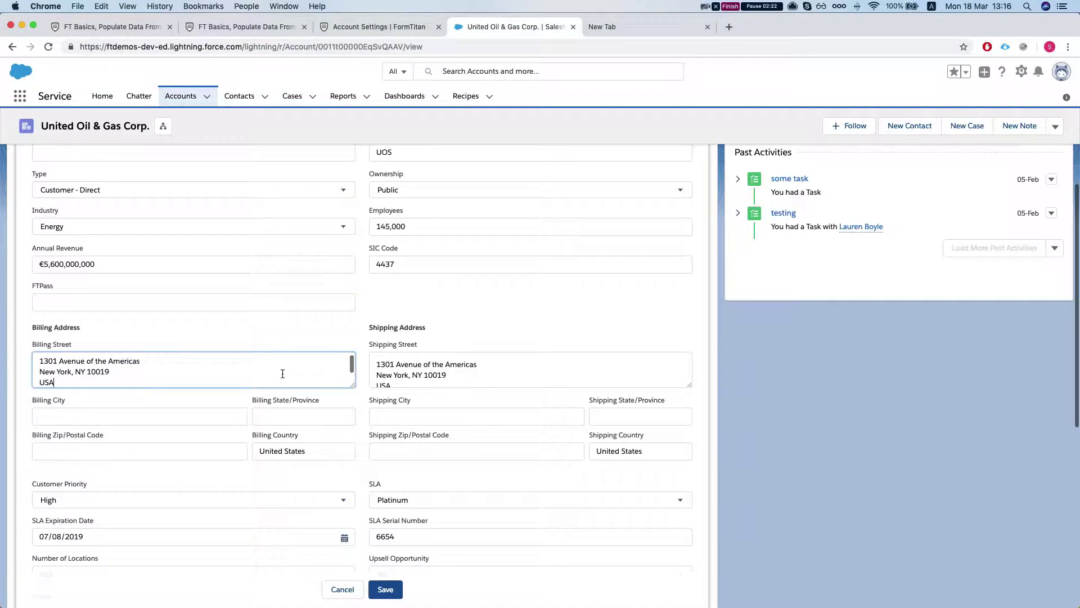
{"action": "scroll", "coordinate": [214, 399], "scroll_direction": "down", "scroll_amount": 1}
{"action": "left_click_drag", "start_coordinate": [110, 345], "coordinate": [37, 344]}
{"action": "key", "text": "BackSpace"}
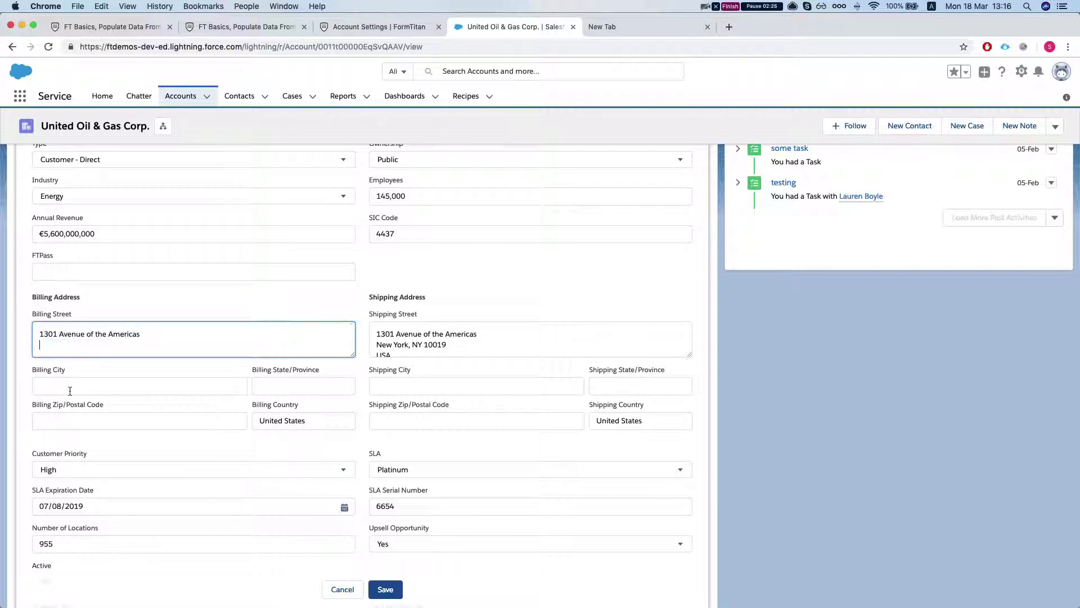
{"action": "left_click", "coordinate": [65, 385]}
{"action": "type", "text": "N"}
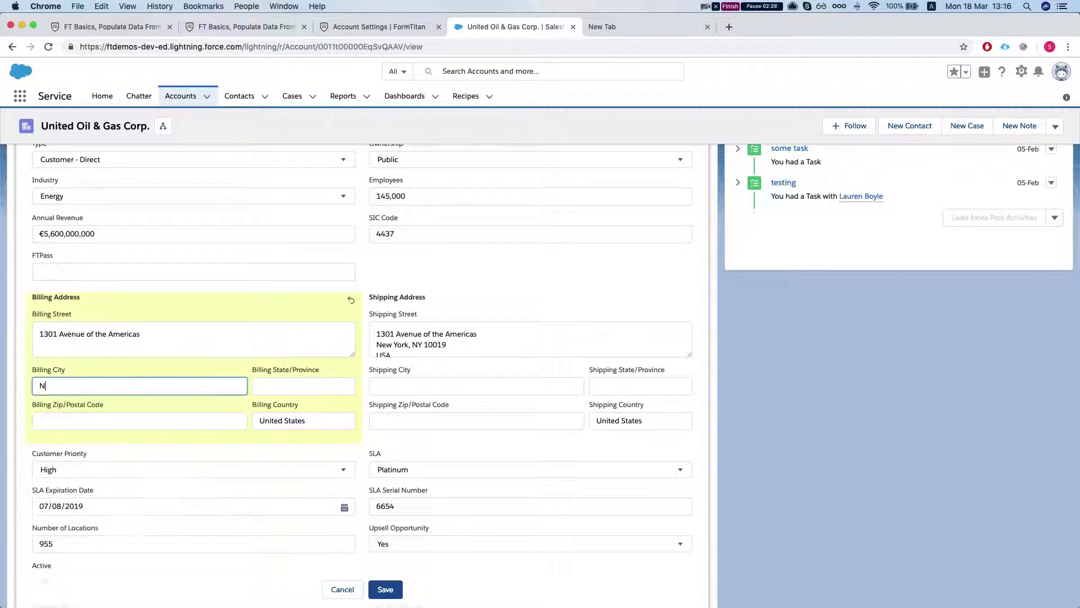
{"action": "type", "text": "eew"}
{"action": "left_click", "coordinate": [303, 385]}
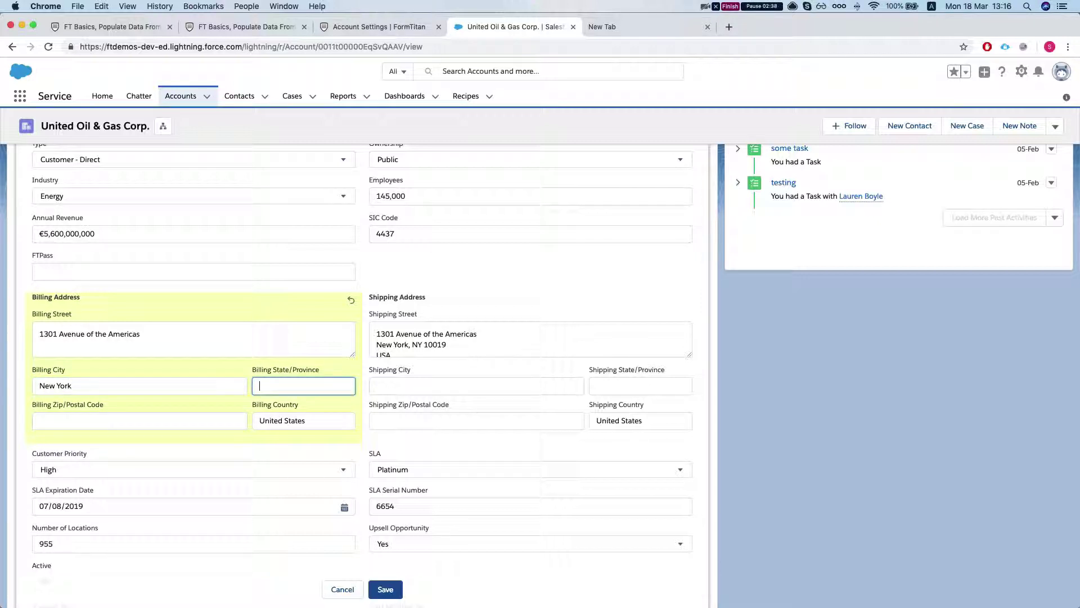
{"action": "type", "text": "NY"}
{"action": "left_click", "coordinate": [68, 423]}
{"action": "type", "text": "112225"}
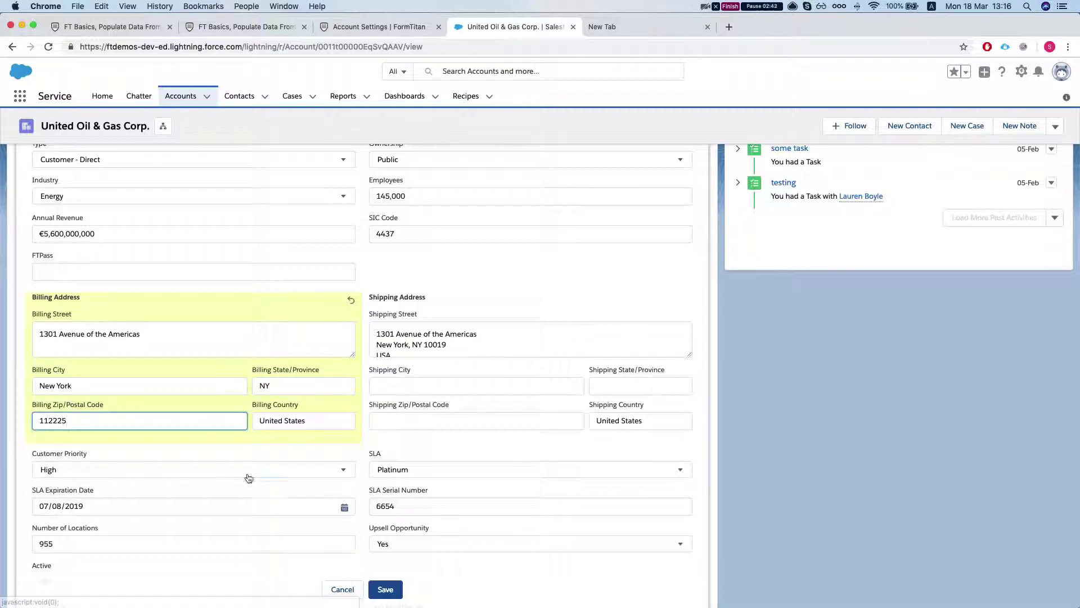
Step: Search the page for the Type field and save the billing address changes
{"action": "left_click", "coordinate": [246, 474]}
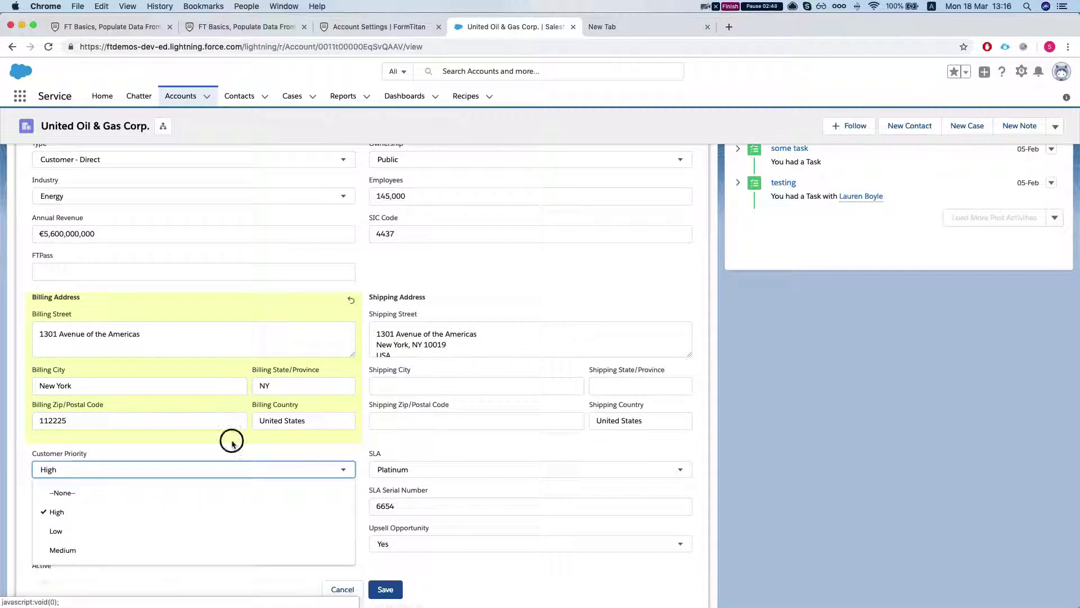
{"action": "scroll", "coordinate": [243, 461], "scroll_direction": "down", "scroll_amount": 1}
{"action": "scroll", "coordinate": [247, 433], "scroll_direction": "down", "scroll_amount": 3}
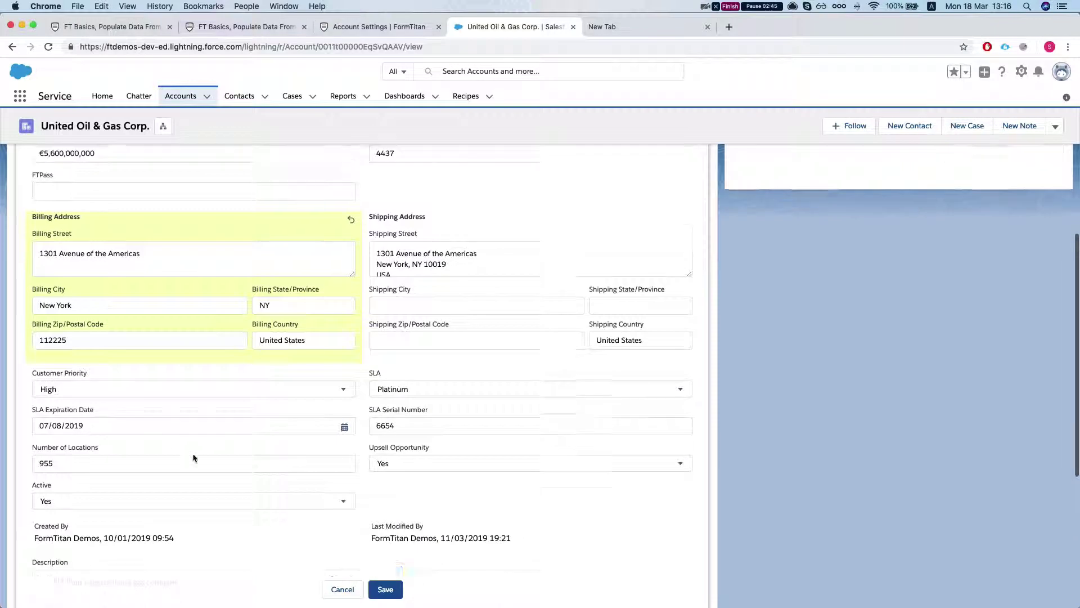
{"action": "scroll", "coordinate": [113, 483], "scroll_direction": "up", "scroll_amount": 8}
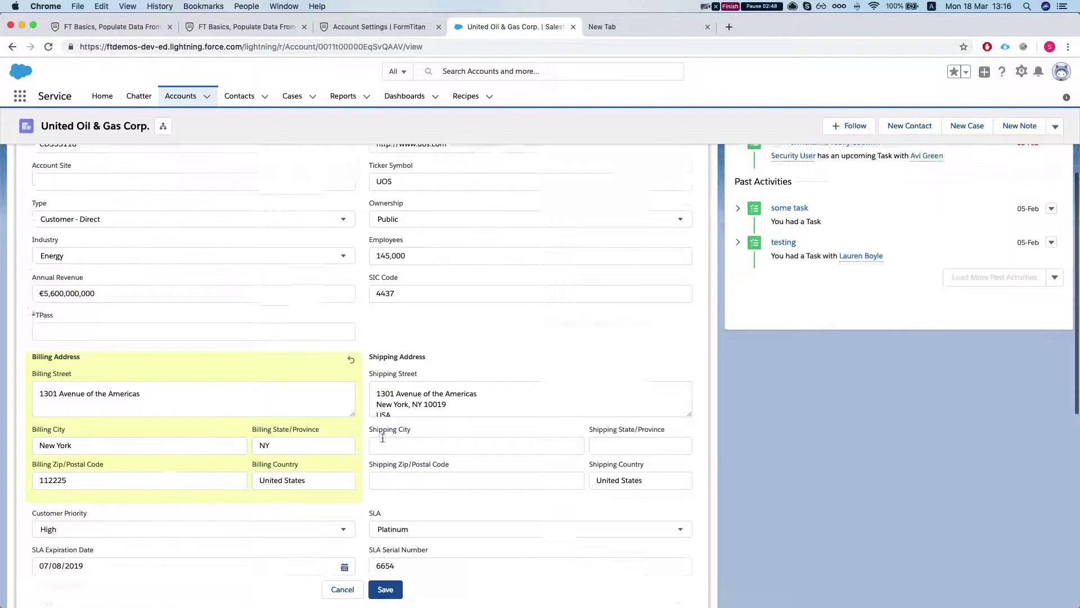
{"action": "key", "text": "super+f"}
{"action": "type", "text": "typ"}
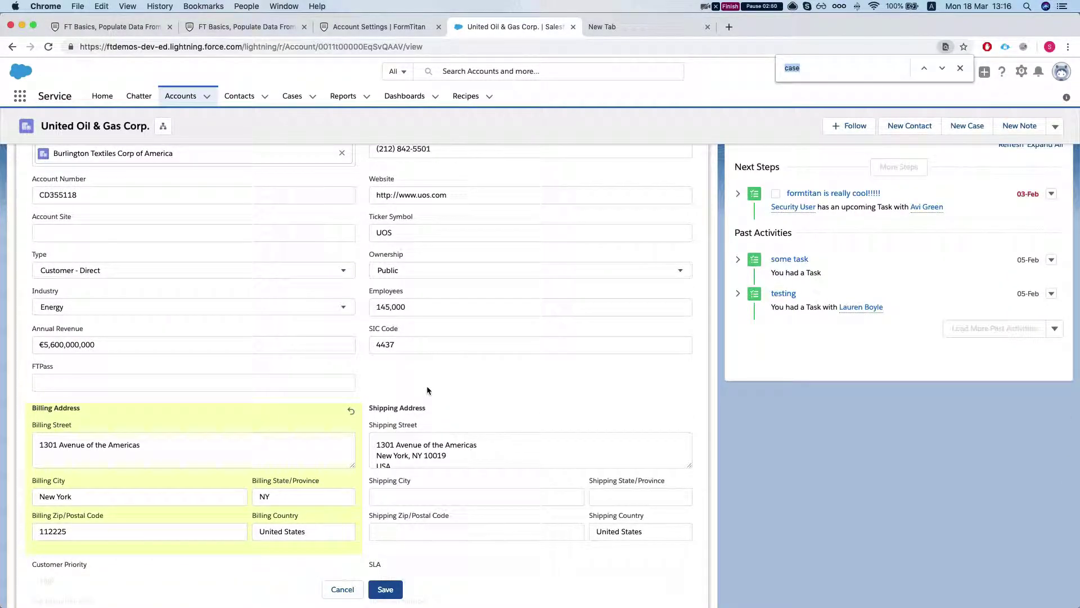
{"action": "type", "text": "e"}
{"action": "scroll", "coordinate": [394, 585], "scroll_direction": "down", "scroll_amount": 1}
{"action": "left_click", "coordinate": [385, 589]}
Step: Paste the account's record ID after fld31= in the form URL to load the prefilled form
{"action": "double_click", "coordinate": [348, 47]}
{"action": "key", "text": "super+c"}
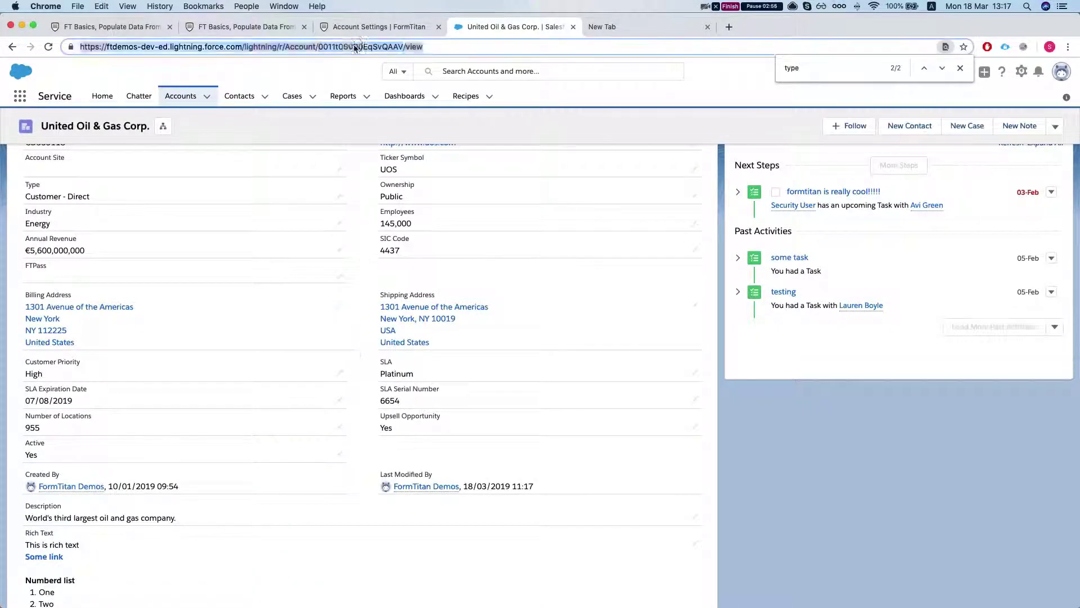
{"action": "left_click", "coordinate": [380, 27]}
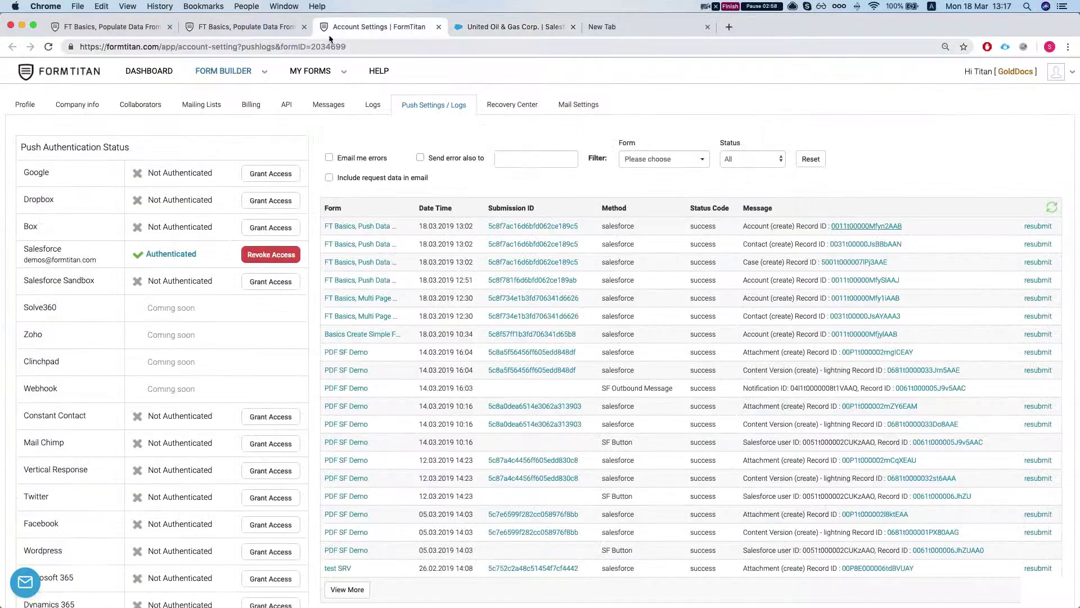
{"action": "left_click", "coordinate": [286, 28]}
{"action": "key", "text": "super+v"}
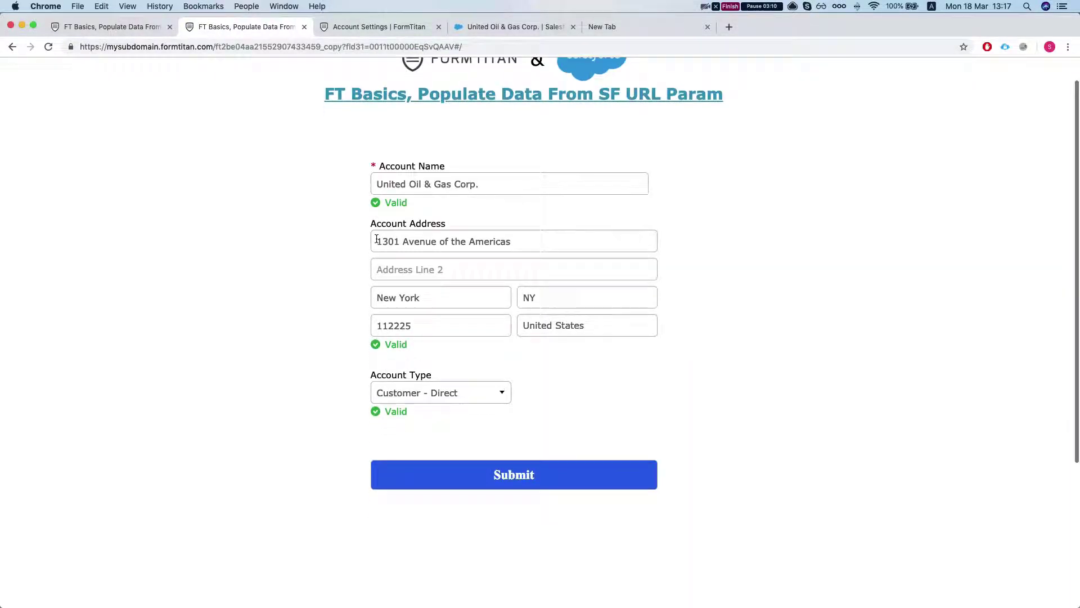
{"action": "scroll", "coordinate": [422, 275], "scroll_direction": "down", "scroll_amount": 1}
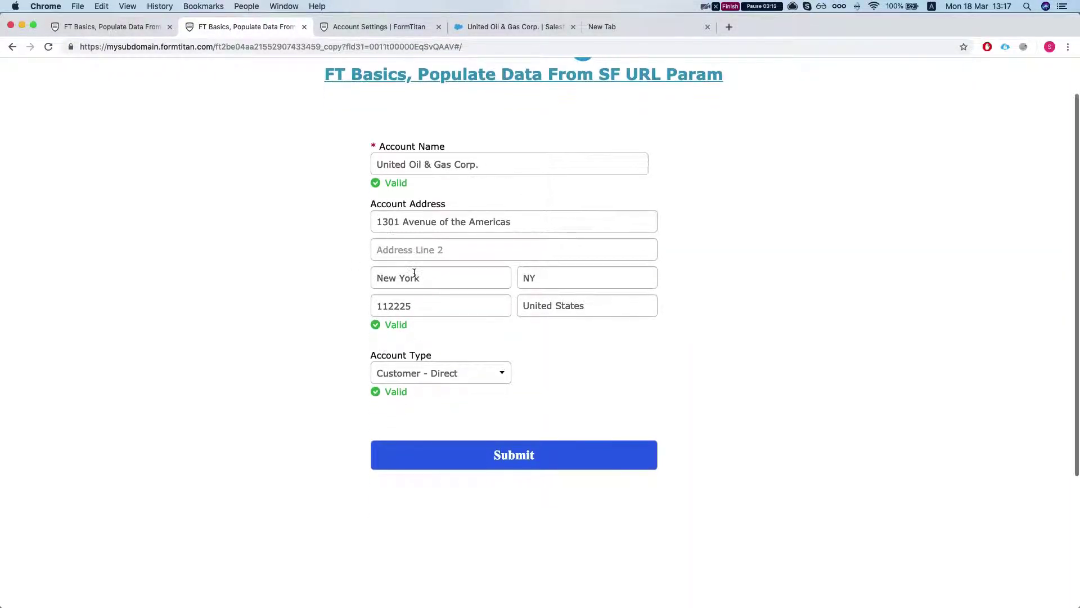
{"action": "scroll", "coordinate": [443, 256], "scroll_direction": "up", "scroll_amount": 3}
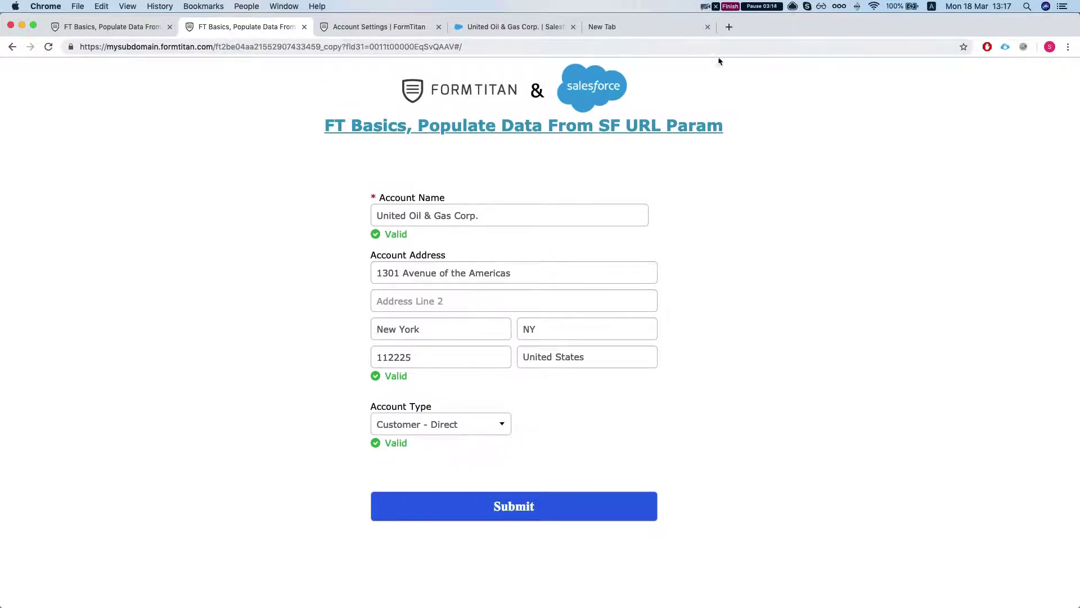